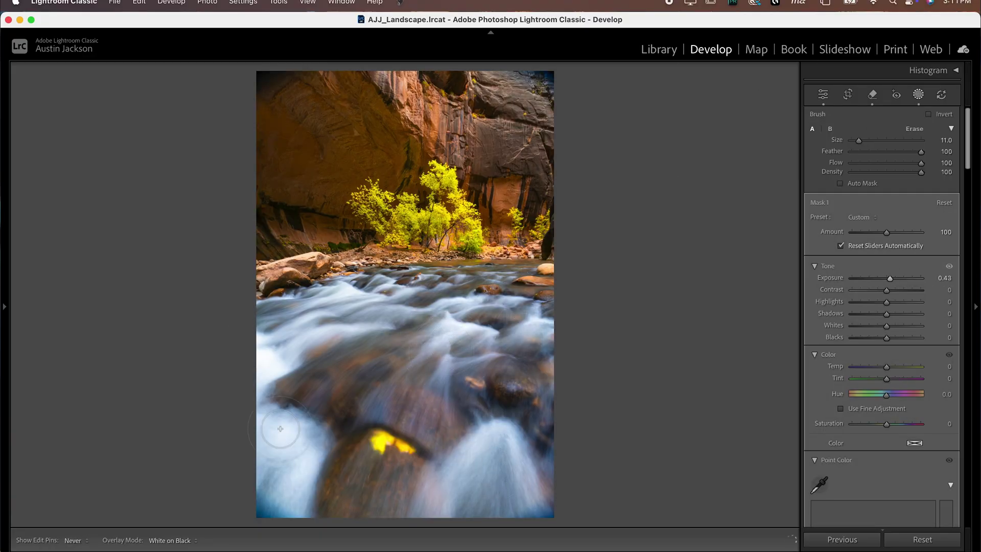
Step: Paint an area into the brush mask and tint it soft beige (hue 44, saturation 29)
drag(886, 278, 889, 280)
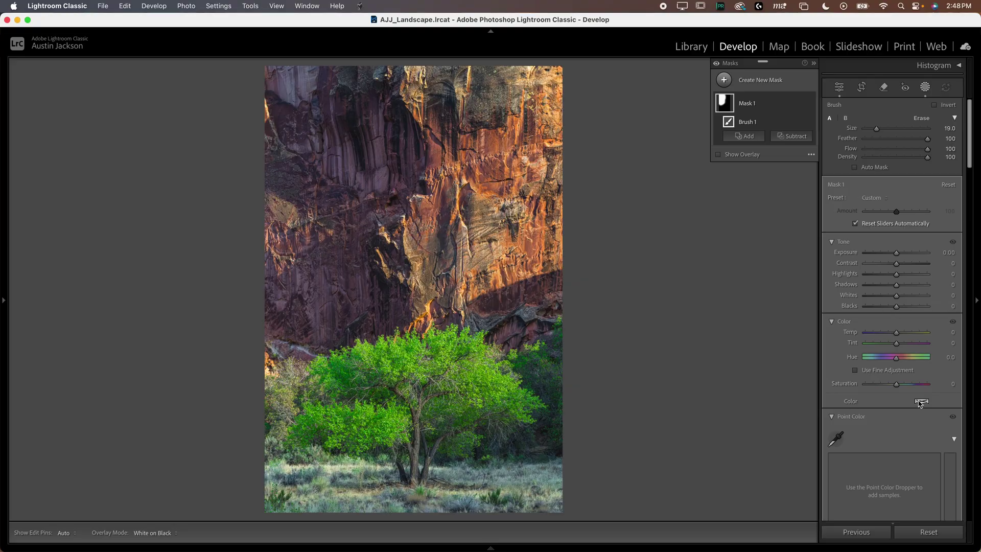
click(919, 401)
drag(755, 416, 735, 434)
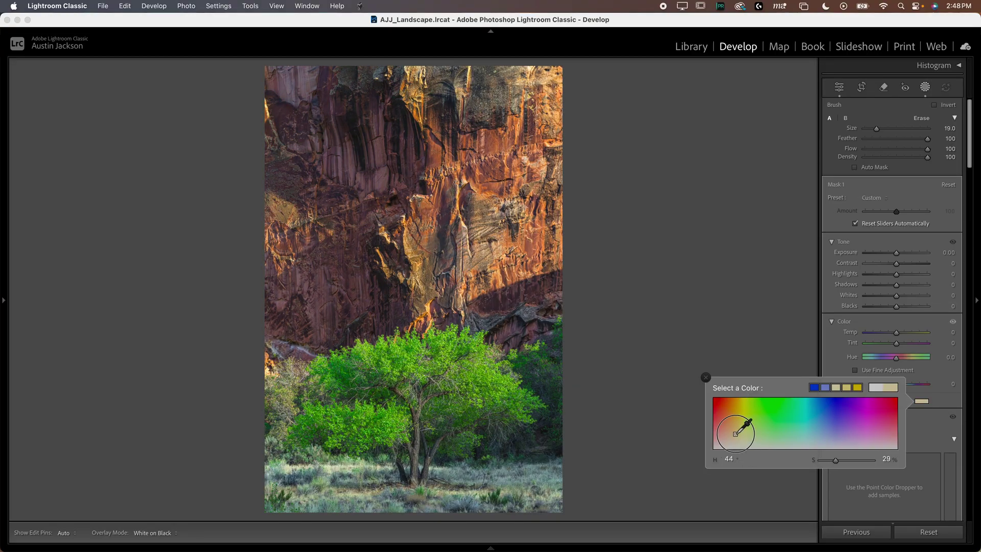
key(Escape)
key(alt)
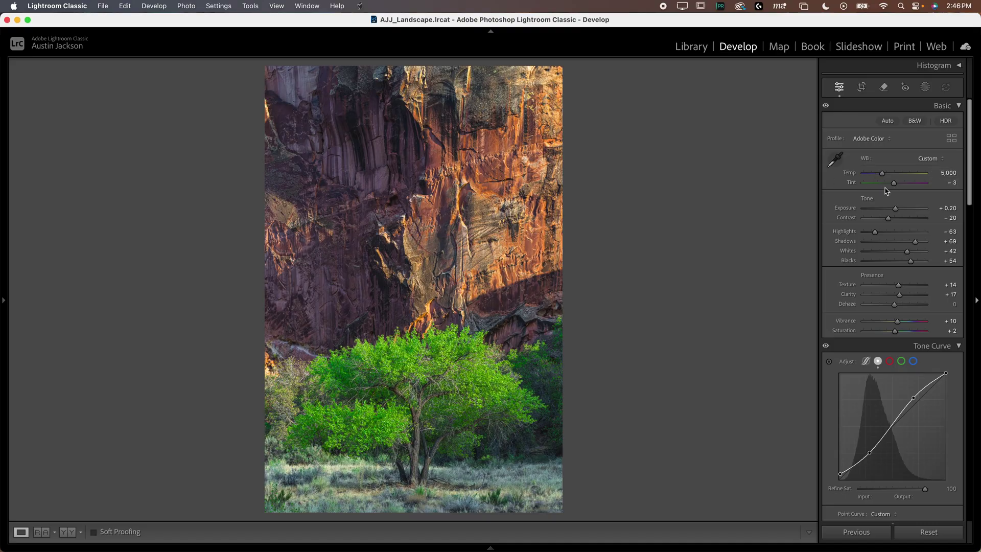
Step: Try a greener Tint of -36, undo it back to -3, and scroll down to Point Color
drag(893, 183, 887, 185)
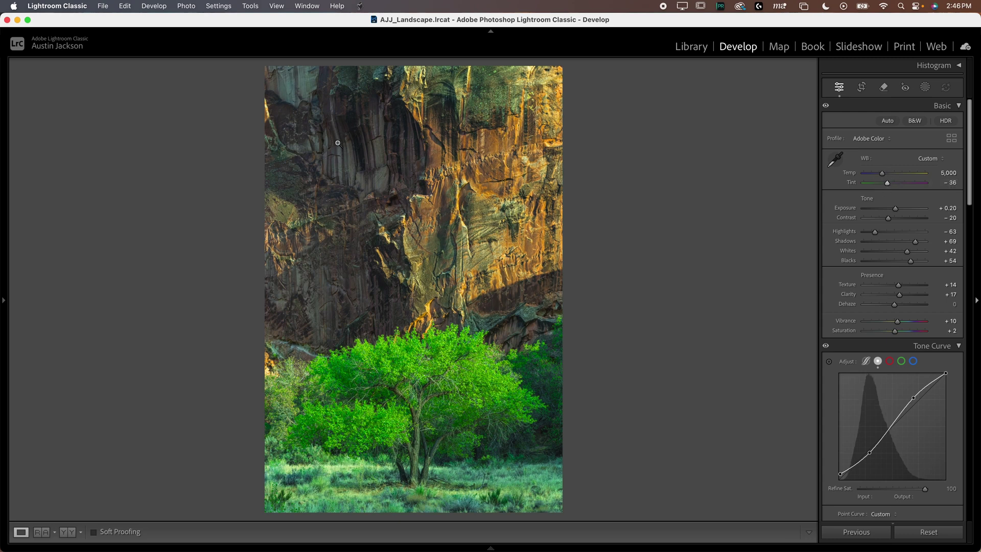
key(super+z)
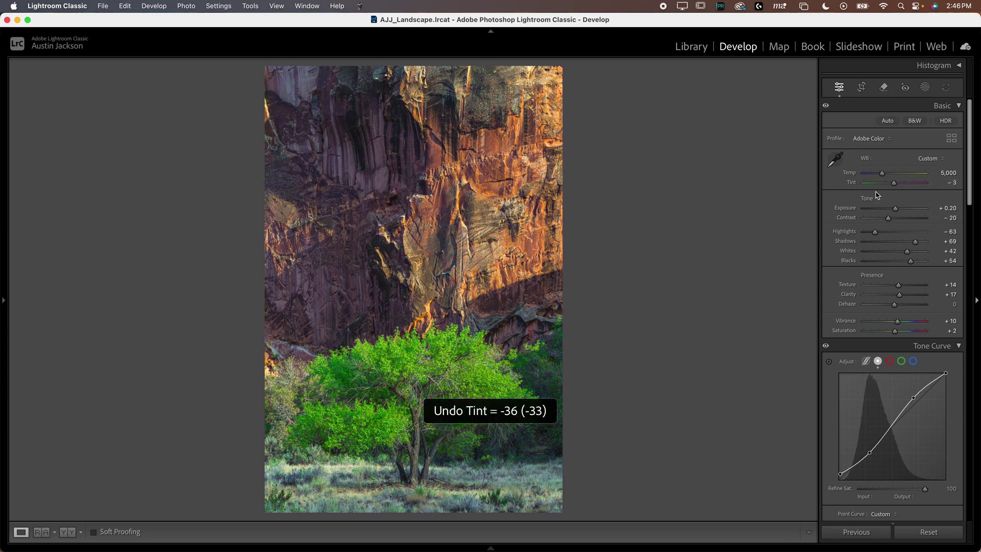
scroll(830, 256, down, 10)
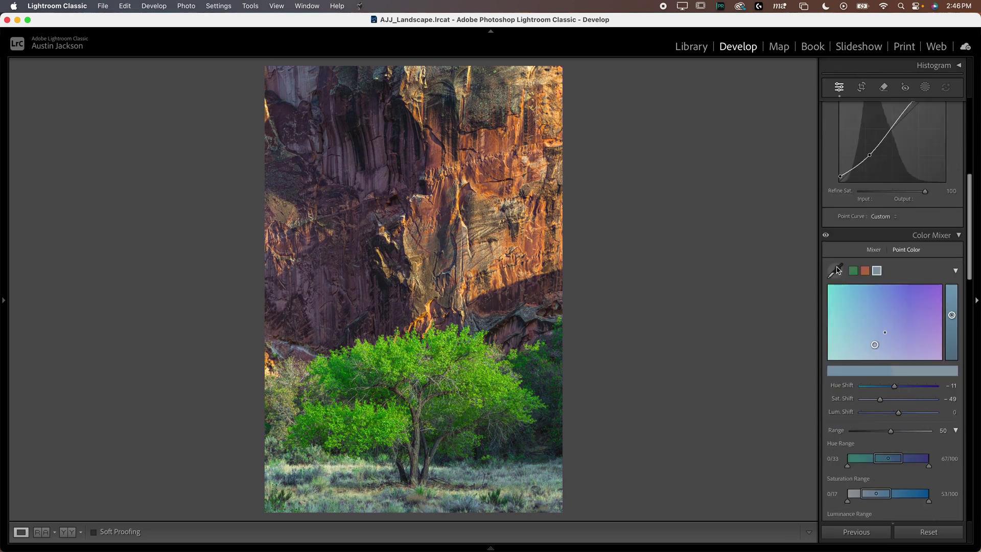
click(834, 271)
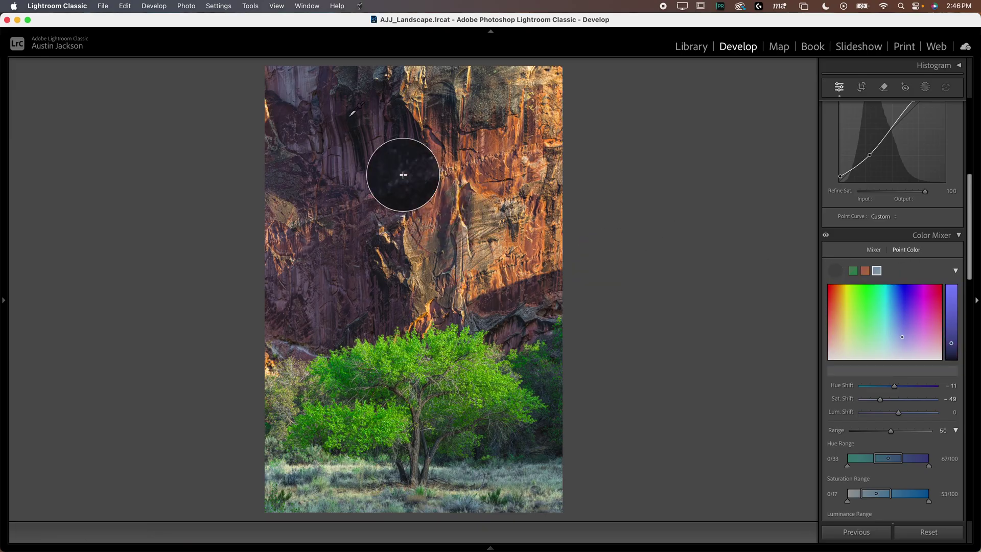
click(374, 148)
drag(898, 386, 970, 392)
drag(898, 399, 935, 398)
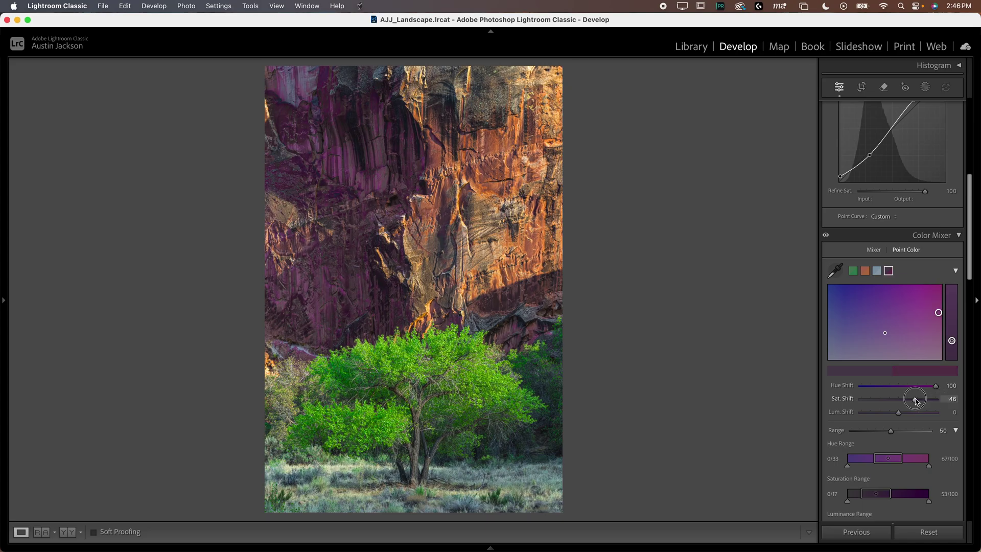
drag(892, 430, 797, 381)
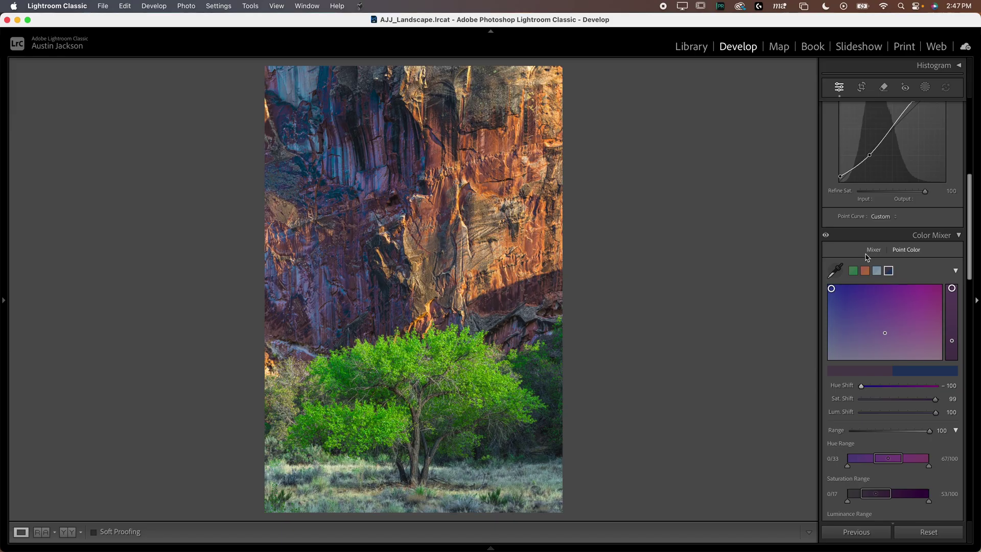
right_click(888, 270)
click(899, 275)
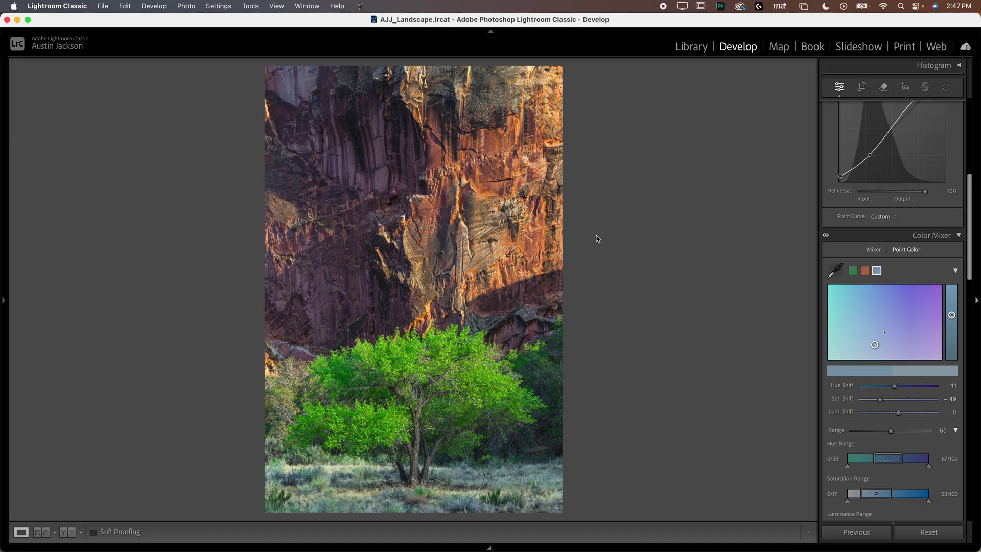
mouse_move(380, 549)
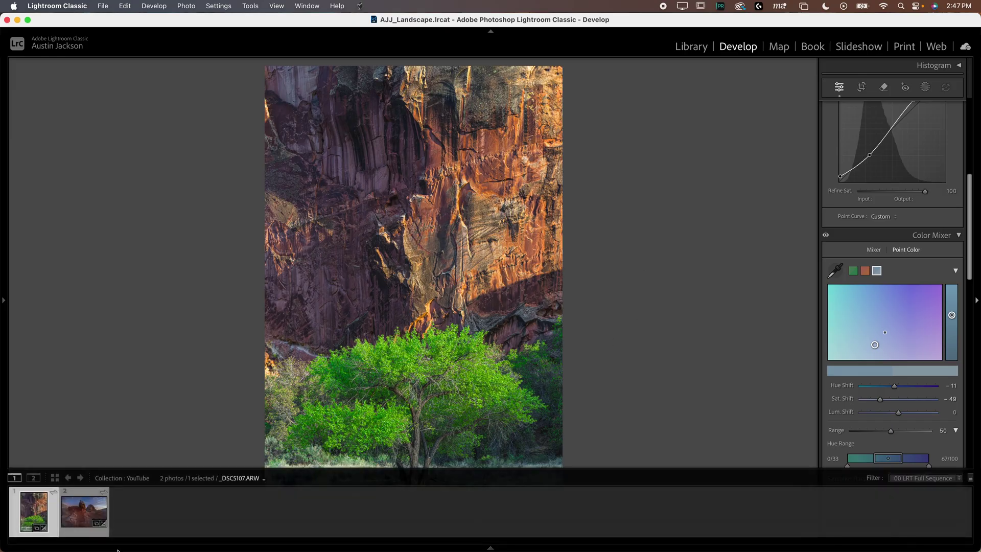
click(93, 528)
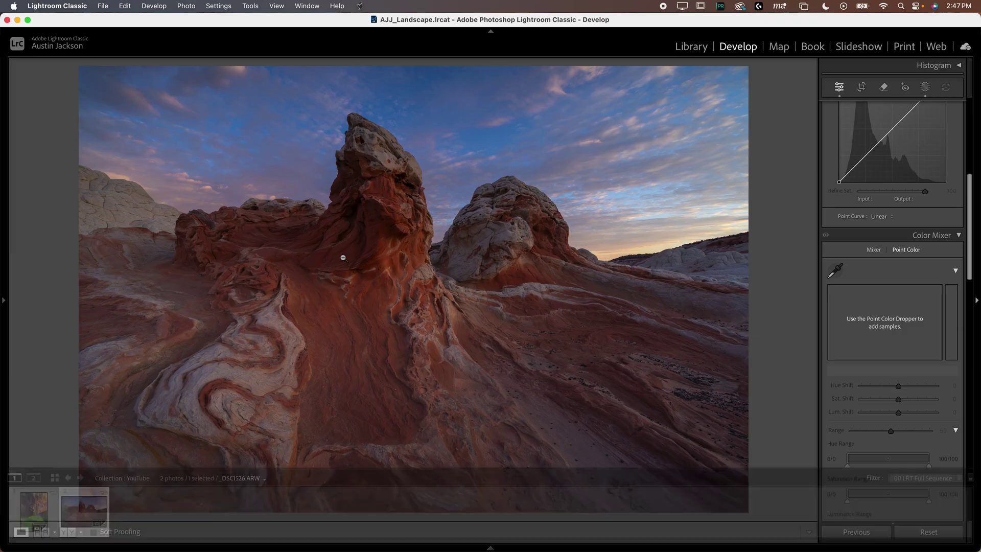
click(28, 512)
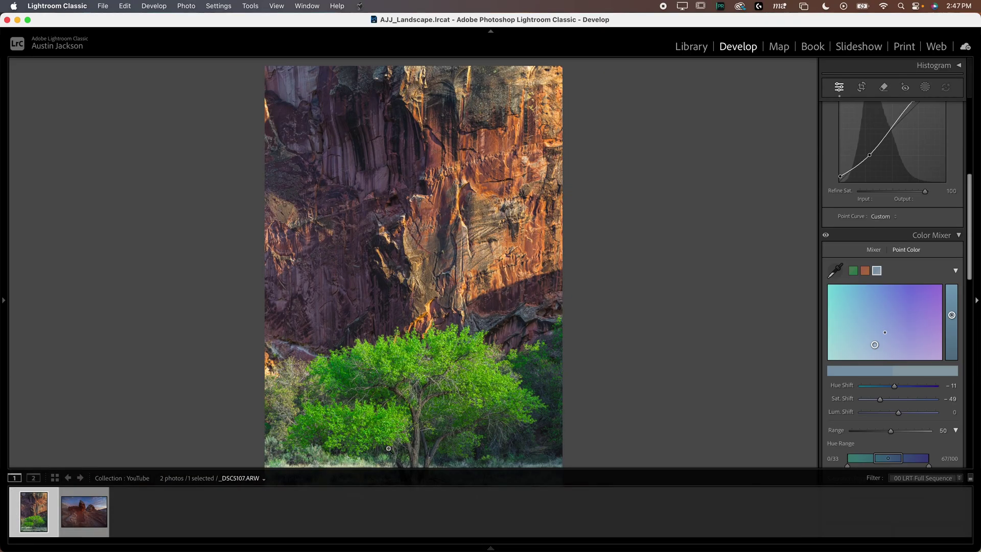
Step: Add a new Brush mask and paint it over the upper cliff
click(926, 91)
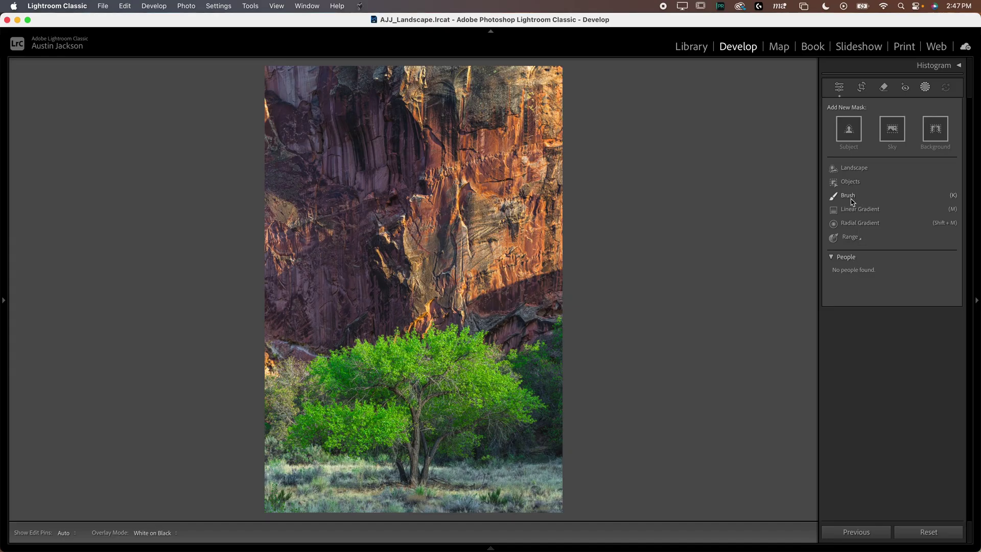
click(848, 195)
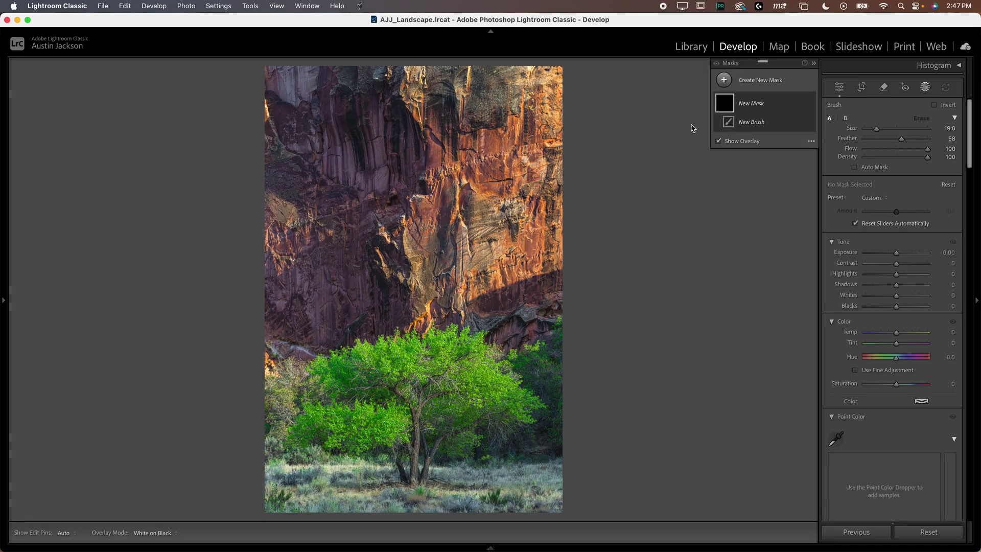
mouse_move(388, 204)
mouse_down()
mouse_move(368, 179)
mouse_move(409, 168)
mouse_move(388, 153)
mouse_move(394, 138)
mouse_move(385, 160)
mouse_up()
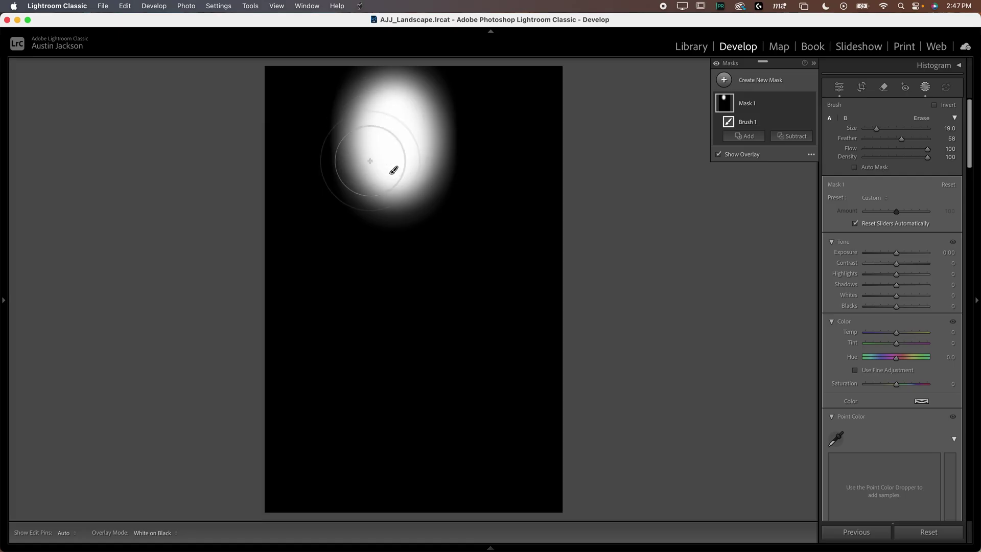
click(740, 155)
key(h)
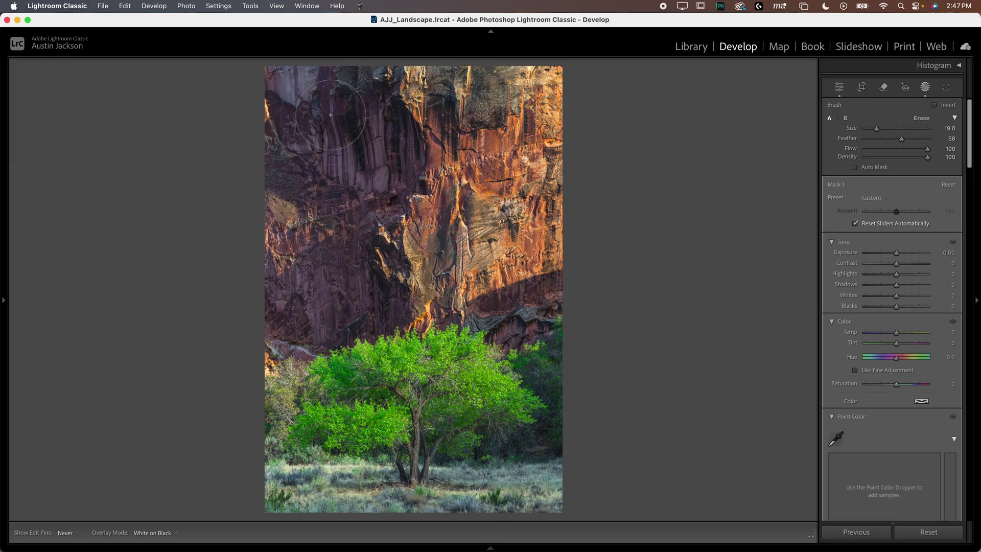
key(h)
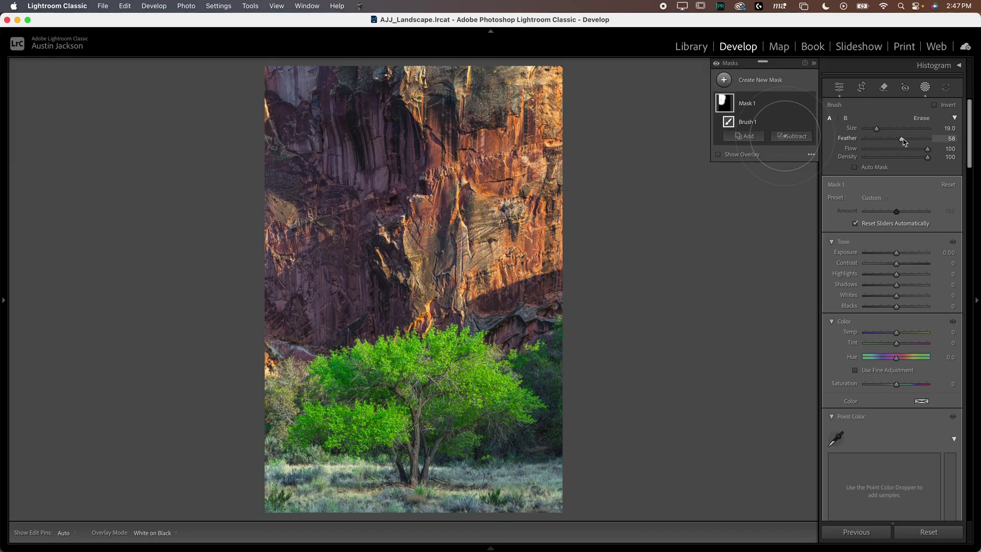
Step: Set the brush Feather to 100 and fill the gap in the upper-left cliff mask
drag(901, 142, 963, 143)
key(h)
key(h)
key(h)
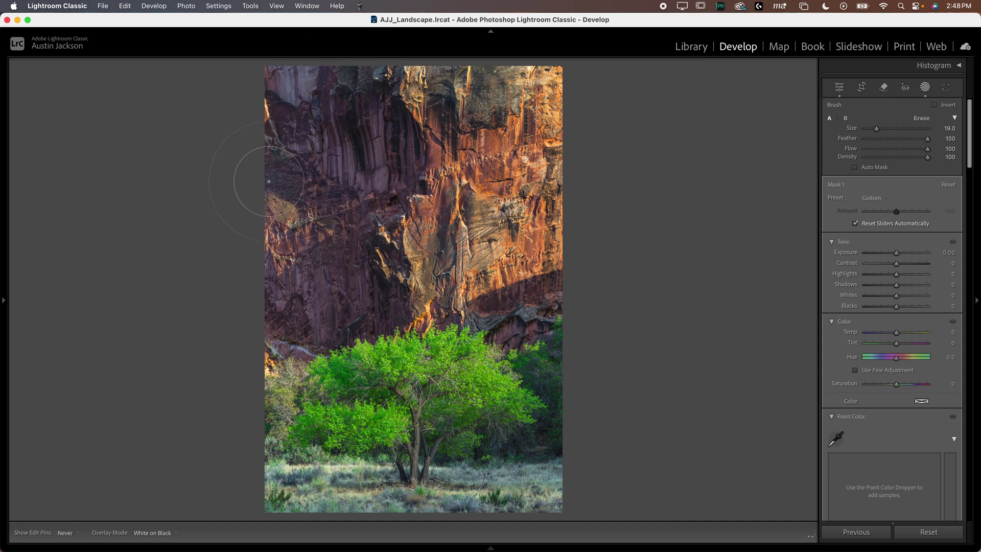
key(h)
click(727, 154)
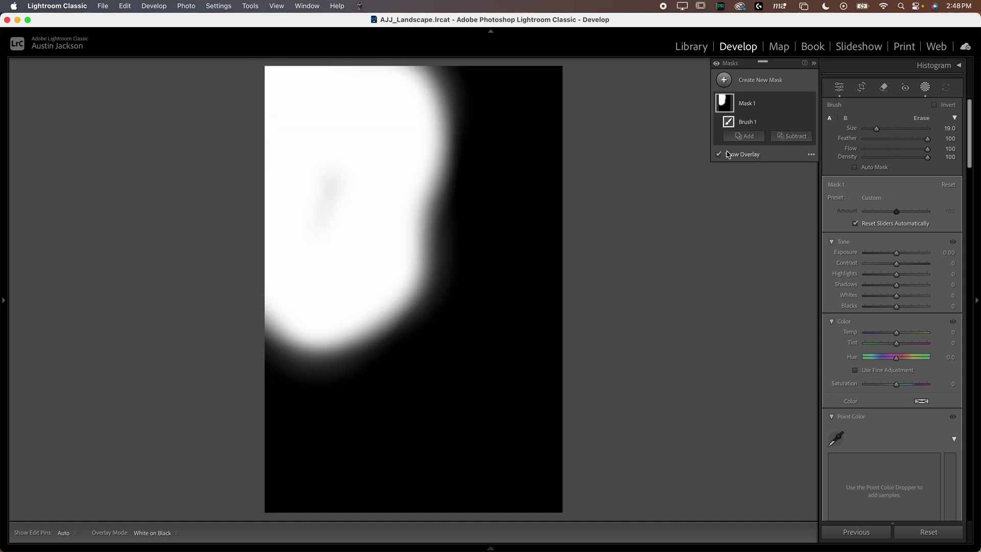
mouse_move(351, 237)
mouse_down()
mouse_move(321, 180)
mouse_move(307, 204)
mouse_up()
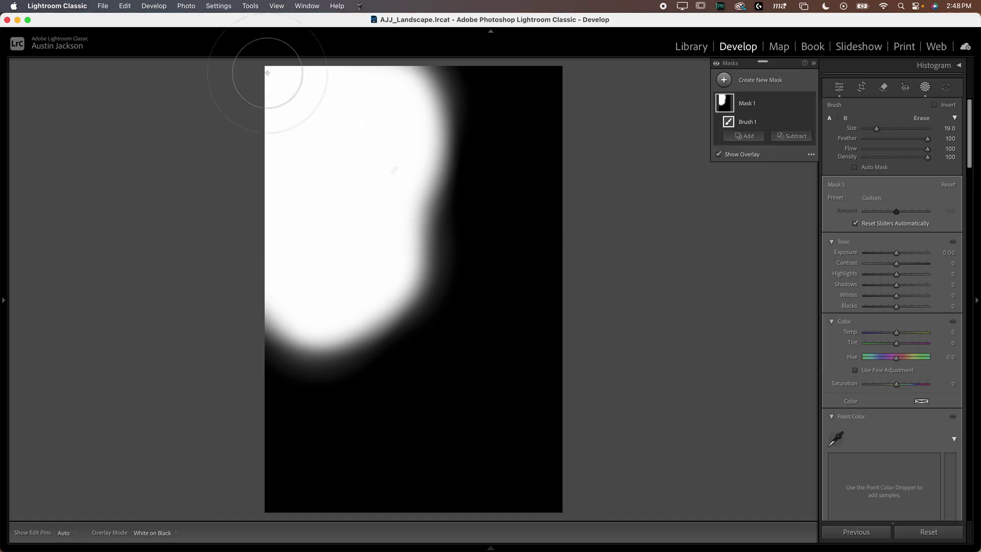
click(725, 155)
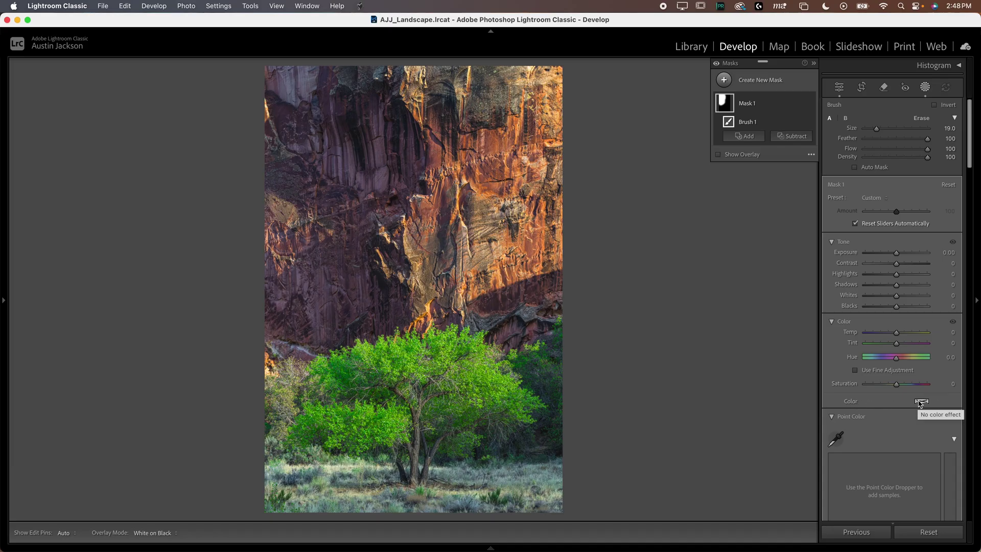
Step: Tint the cliff mask a subtle warm yellow at hue 47, saturation 28, and compare with it off
click(923, 402)
key(o)
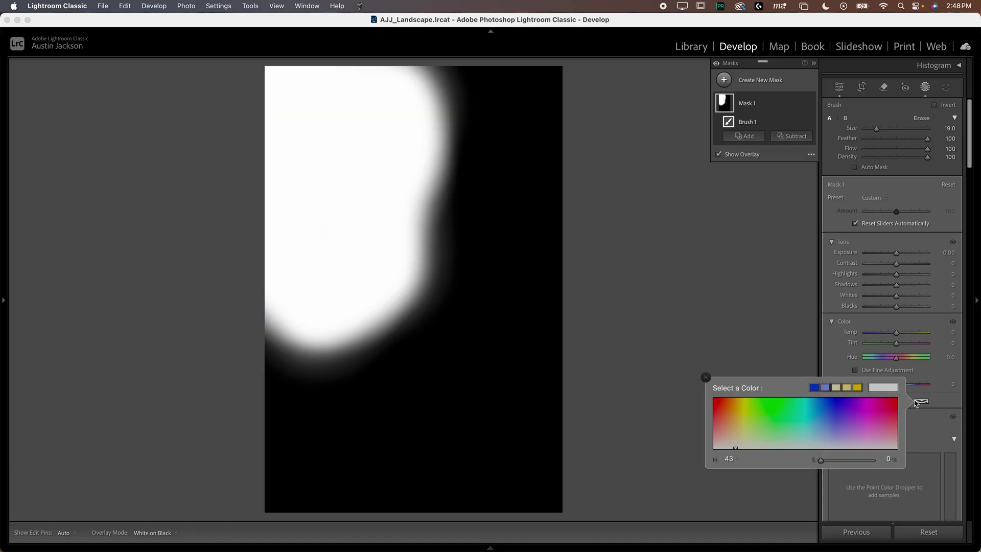
mouse_move(755, 425)
mouse_down()
mouse_move(863, 432)
mouse_move(731, 420)
mouse_move(767, 411)
mouse_move(819, 418)
mouse_move(722, 426)
mouse_move(827, 418)
mouse_move(890, 426)
mouse_move(728, 421)
mouse_move(744, 423)
mouse_move(740, 431)
mouse_up()
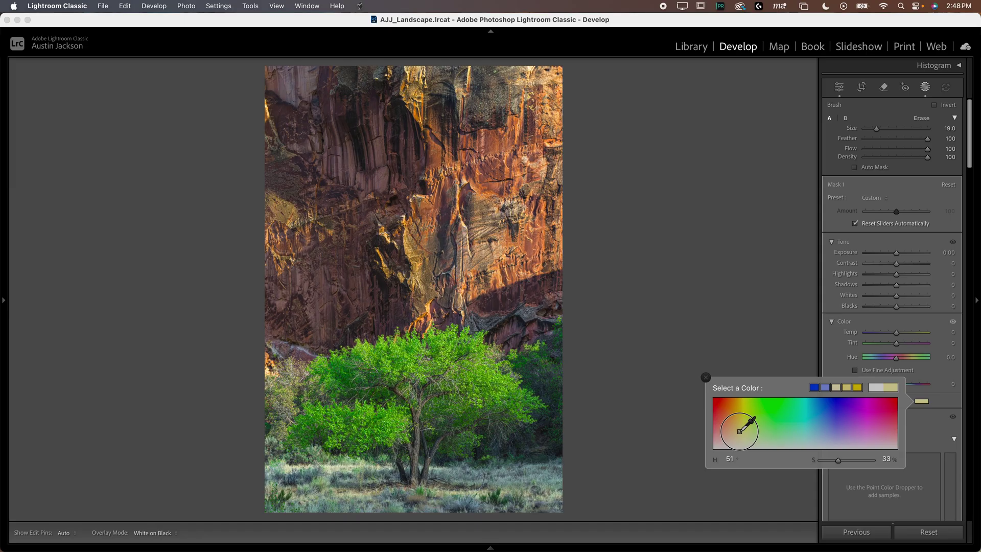
drag(739, 430, 733, 430)
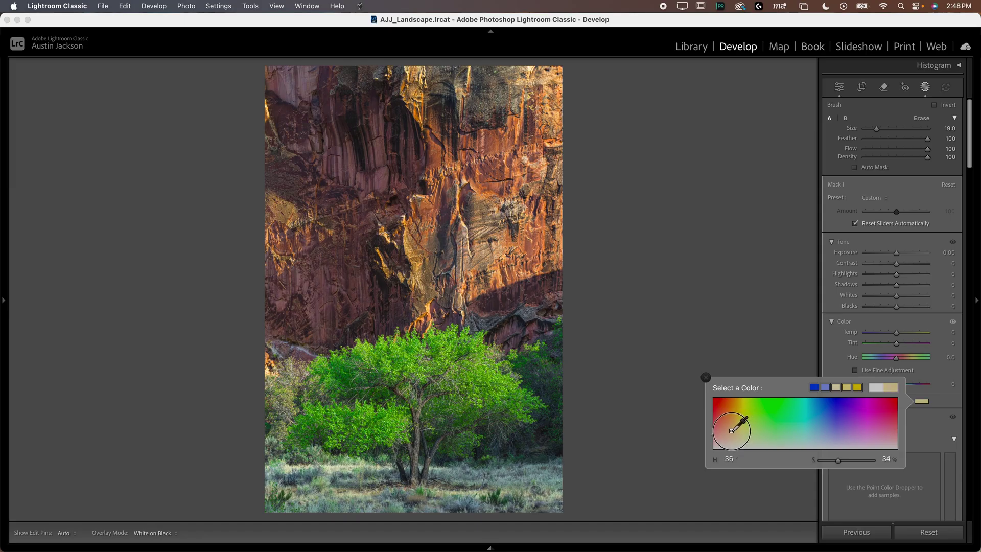
mouse_move(733, 430)
mouse_down()
mouse_move(736, 396)
mouse_move(745, 455)
mouse_move(776, 458)
mouse_move(737, 442)
mouse_move(743, 458)
mouse_move(897, 469)
mouse_move(746, 469)
mouse_move(743, 445)
mouse_up()
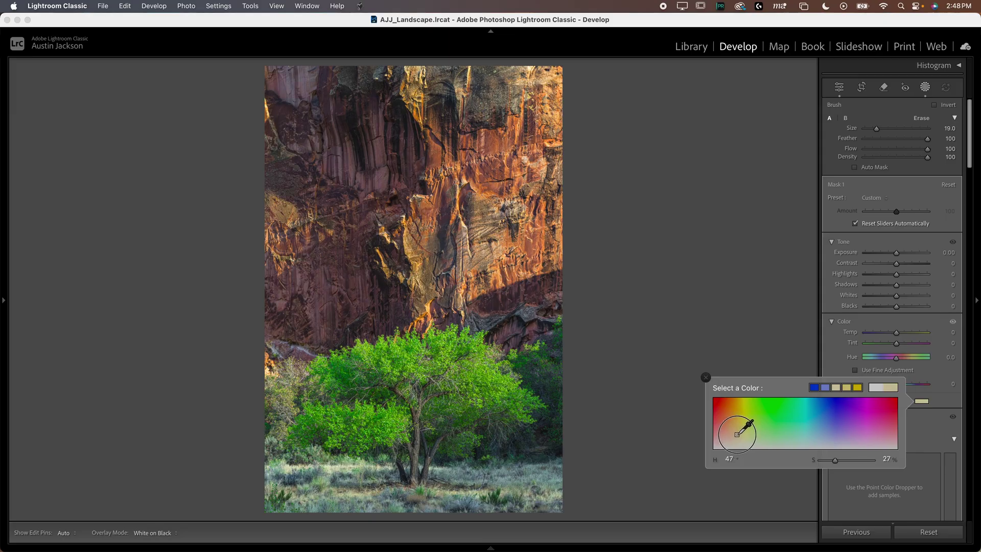
mouse_move(834, 460)
mouse_down()
mouse_move(867, 460)
mouse_move(835, 461)
mouse_up()
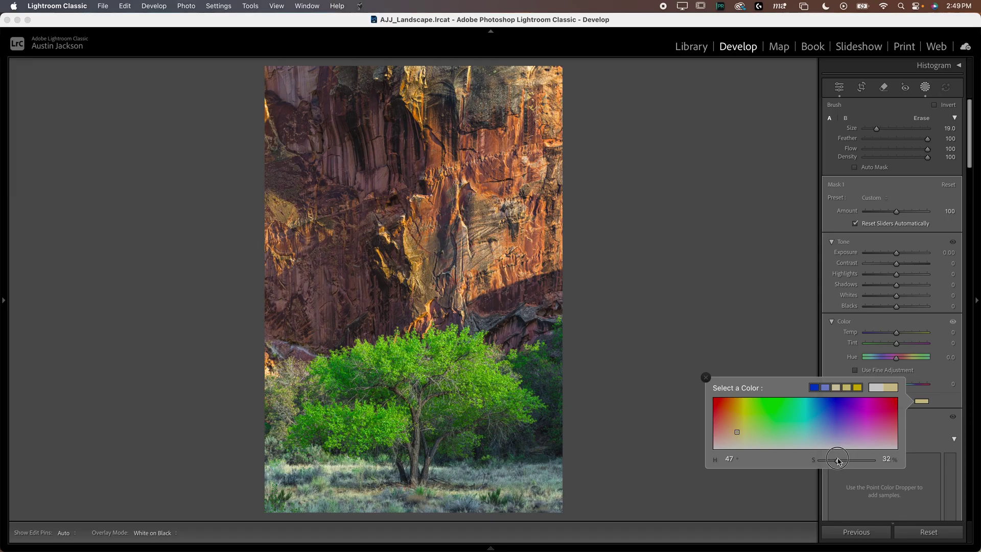
drag(838, 461, 836, 461)
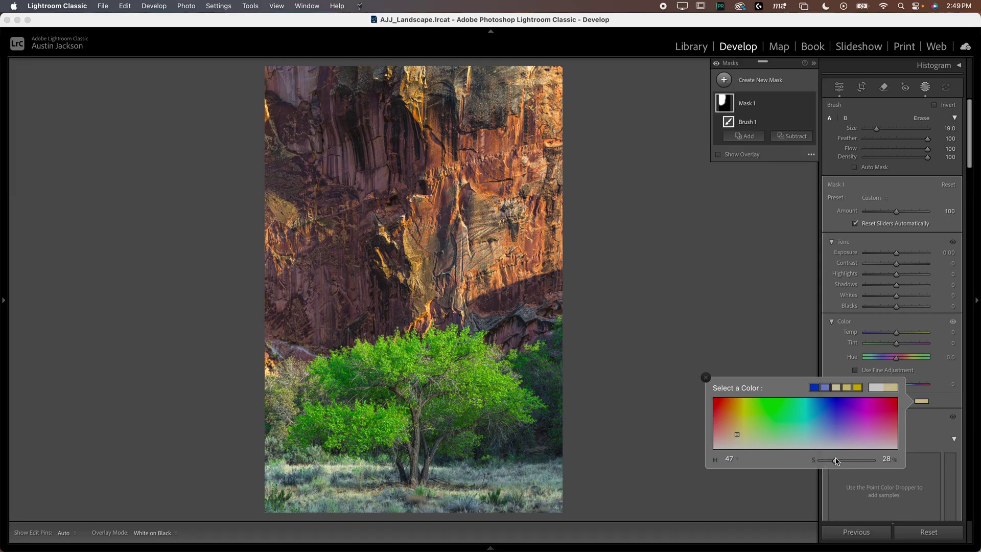
click(811, 104)
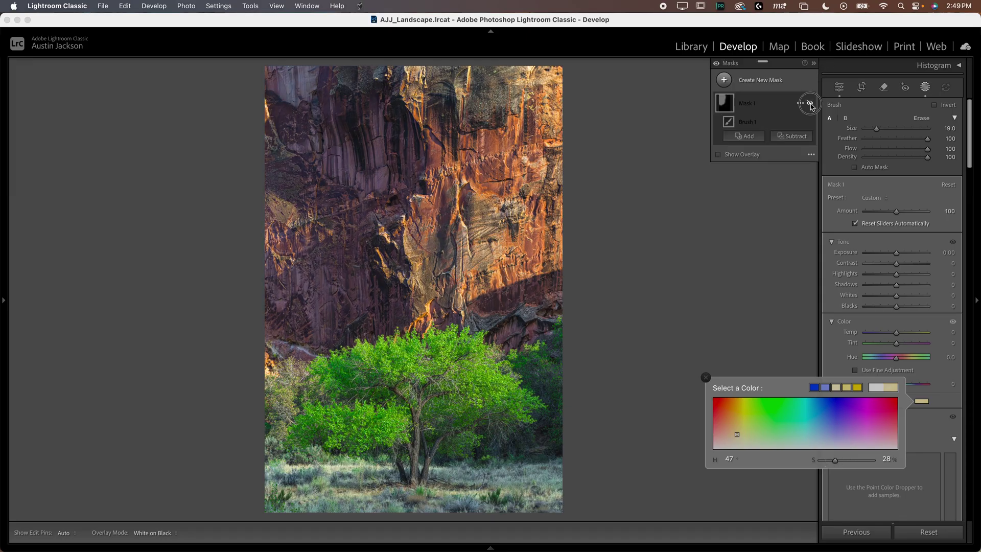
Step: Switch Brush 1 to Erase with Feather 51 and Flow 100
click(811, 104)
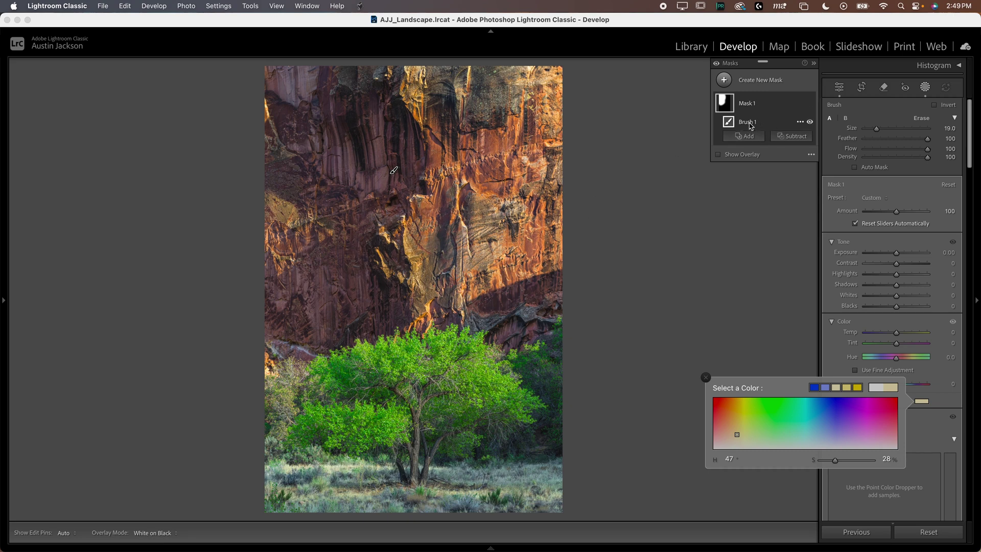
click(920, 117)
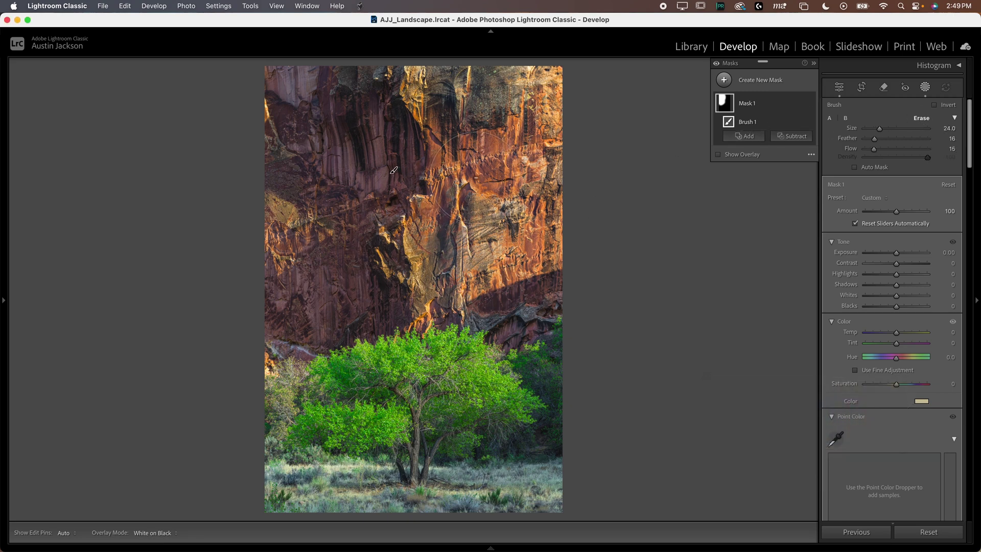
scroll(450, 97, down, 5)
key(h)
key(h)
mouse_move(724, 104)
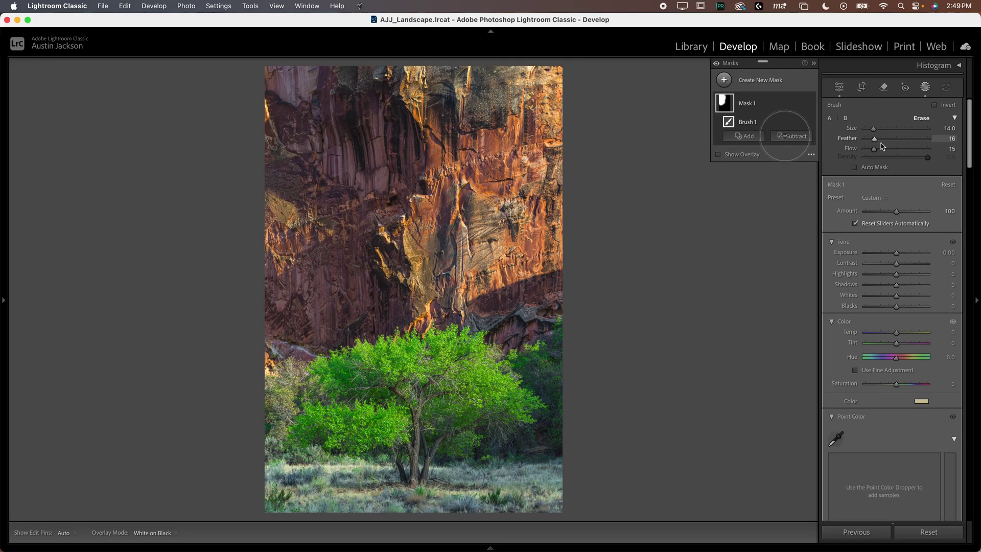
drag(875, 138, 896, 139)
double_click(886, 148)
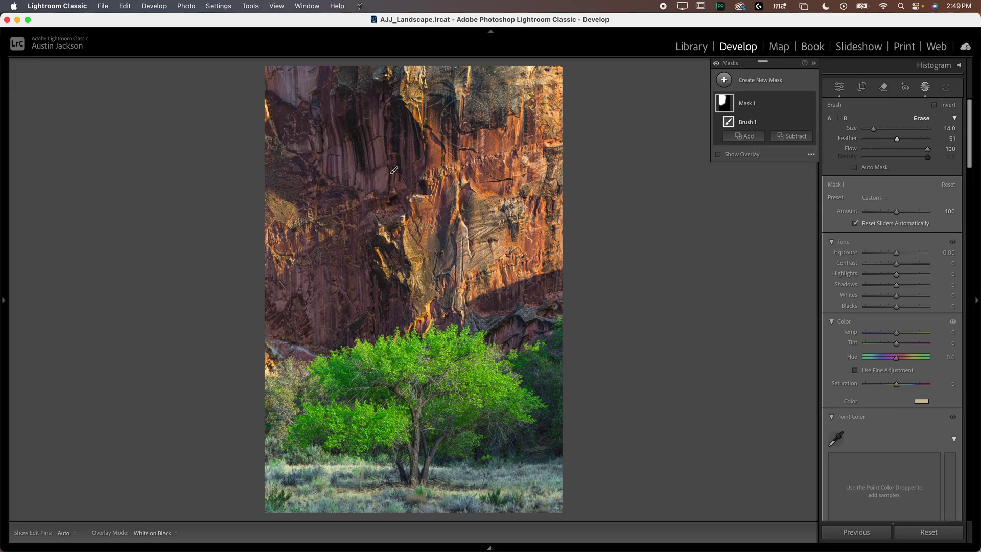
Step: Check the erased left cliff area with the mask overlay and collapse Mask 1's components
key(h)
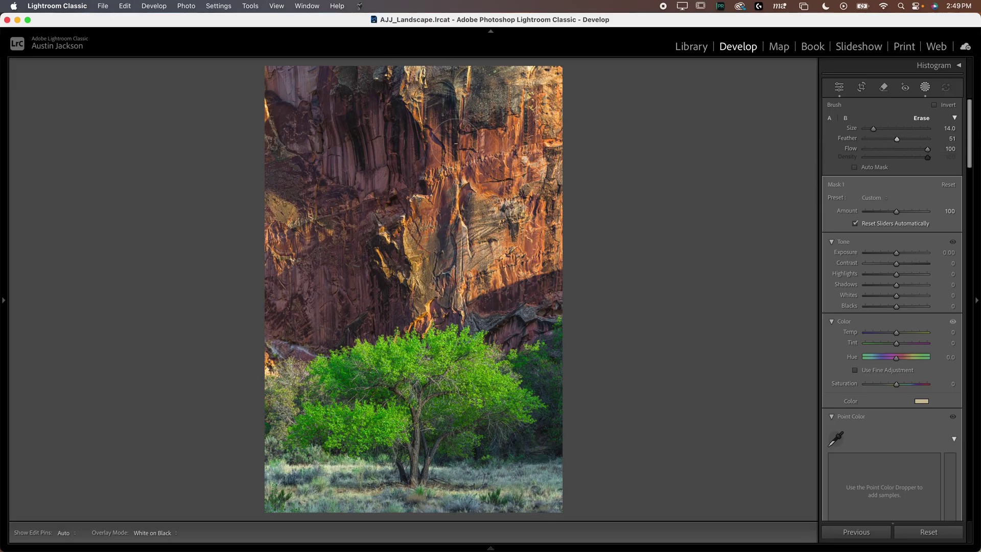
key(h)
key(h)
key(h)
key(h)
key(h)
key(h)
key(h)
key(h)
key(h)
key(h)
key(h)
key(h)
key(h)
key(h)
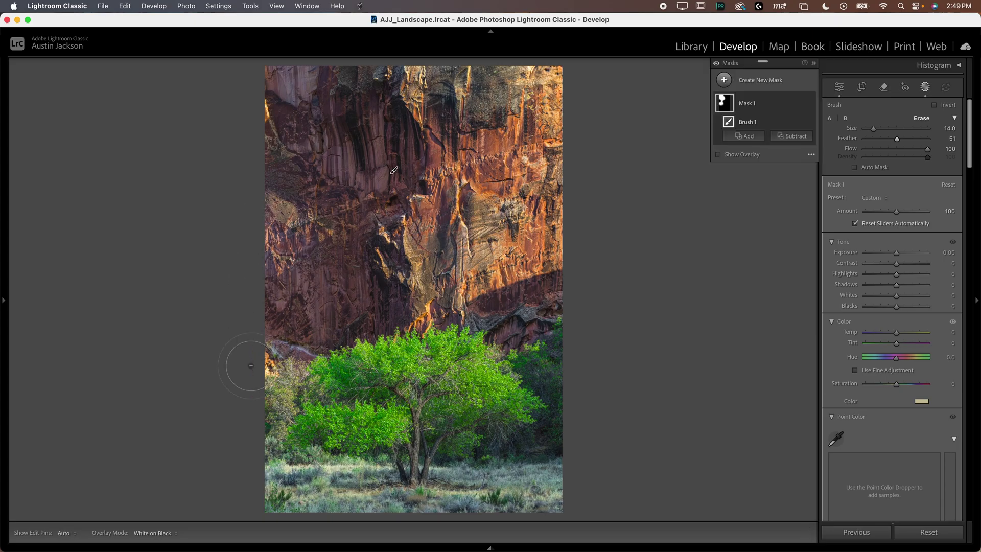
key(h)
click(718, 154)
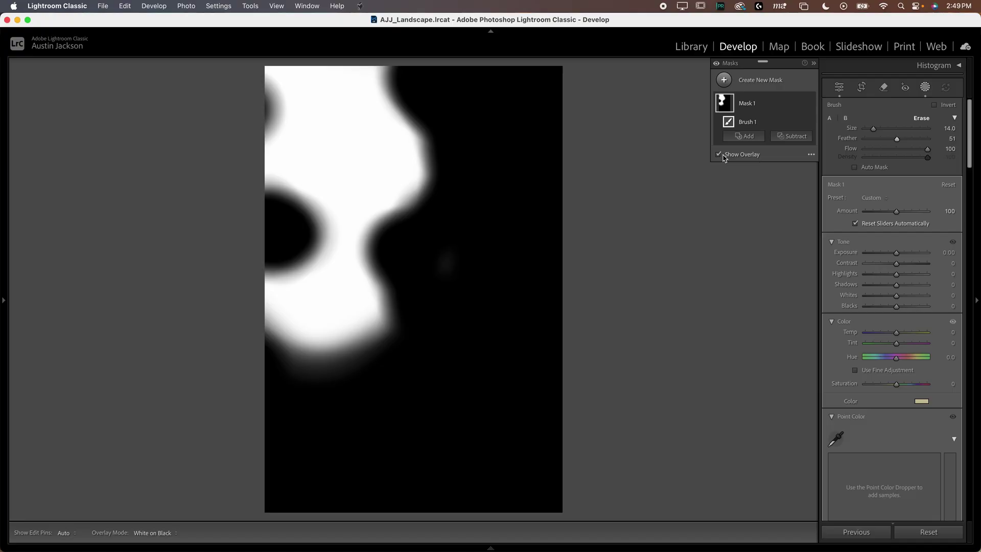
click(719, 155)
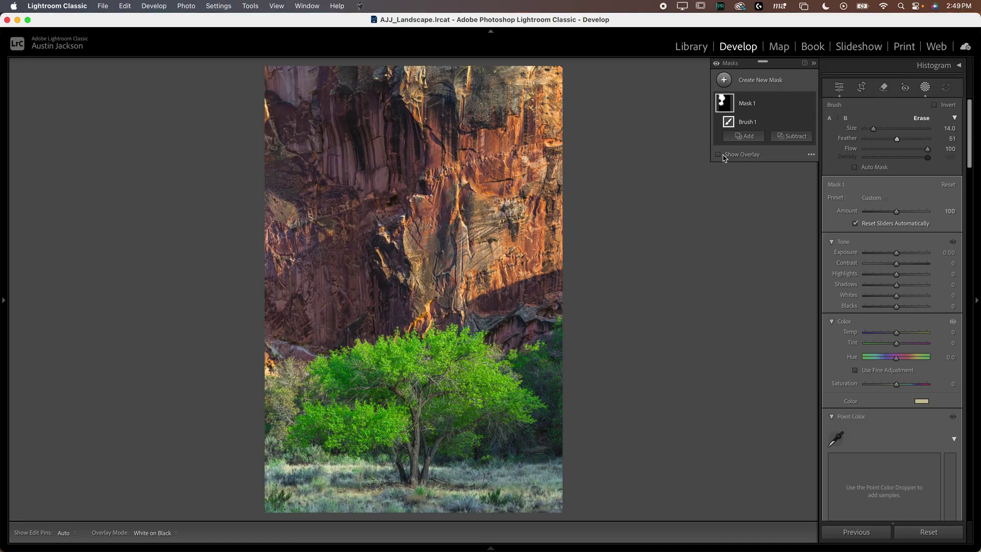
click(809, 106)
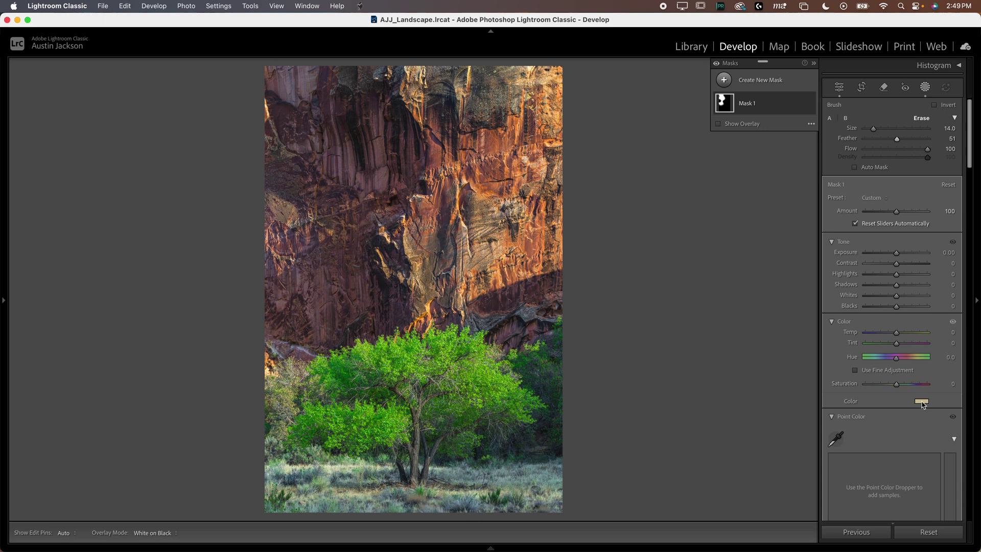
Step: Warm the mask's colour tint slightly to hue 48, saturation 36
click(922, 401)
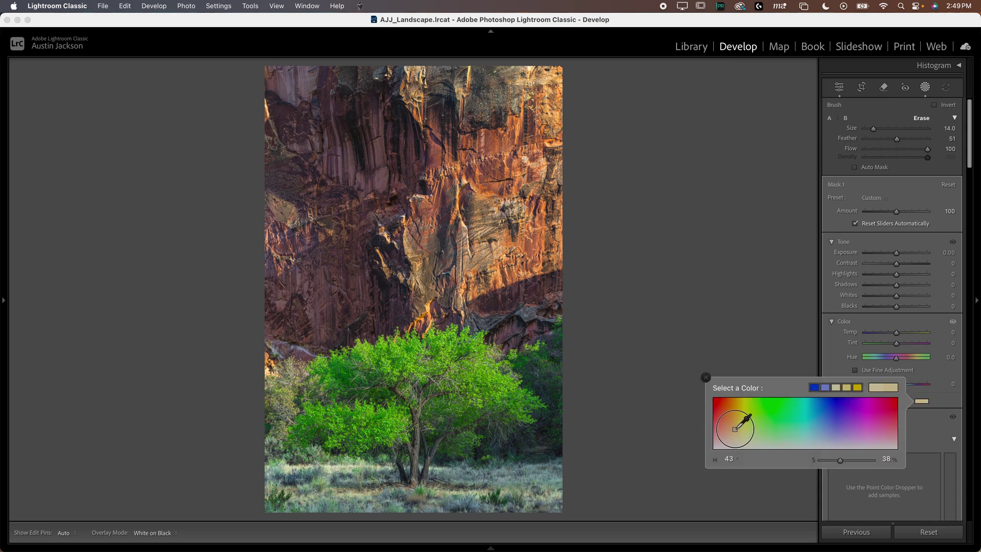
drag(734, 429, 737, 429)
click(706, 378)
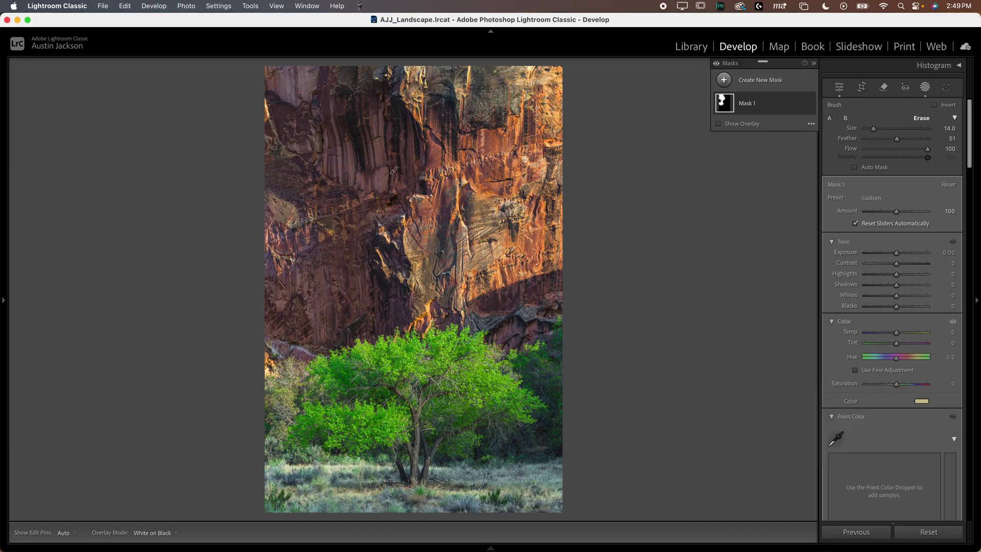
click(765, 86)
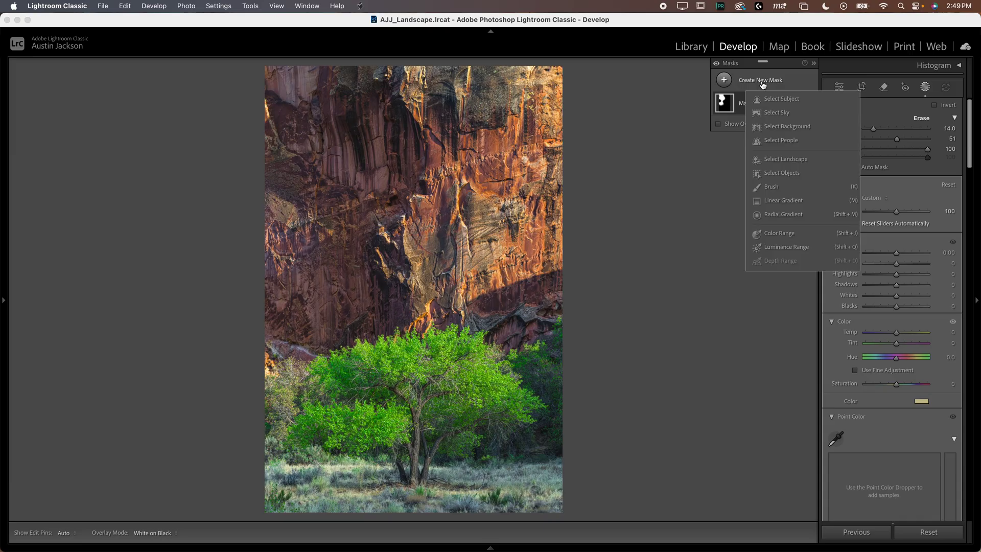
Step: Build a Color Range mask from the tree's green and widen its Refine to 82
click(784, 234)
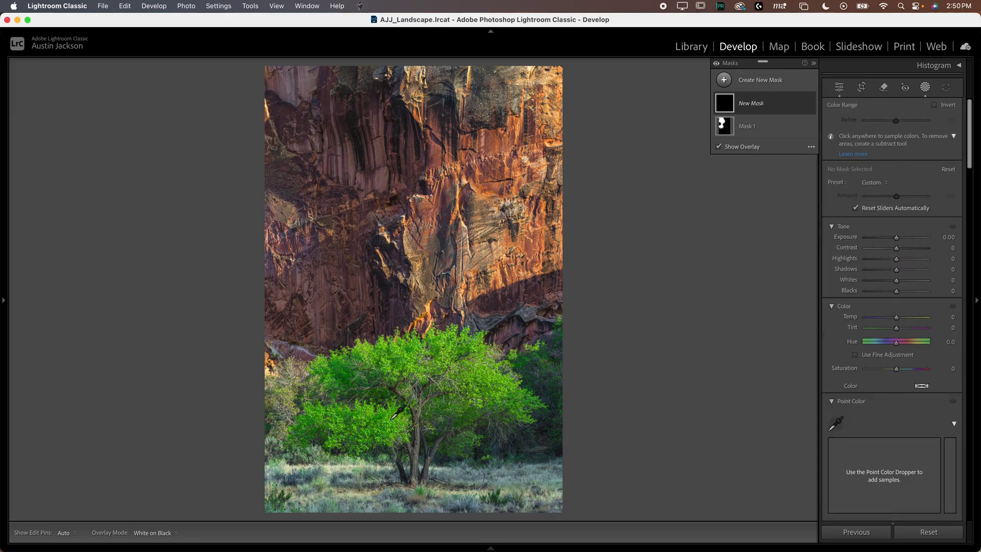
click(392, 417)
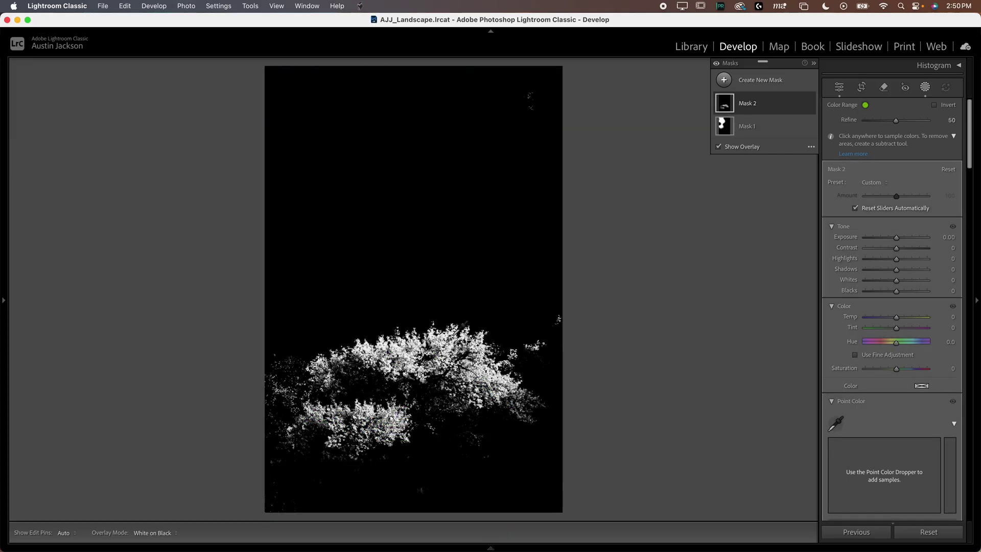
drag(895, 120, 916, 122)
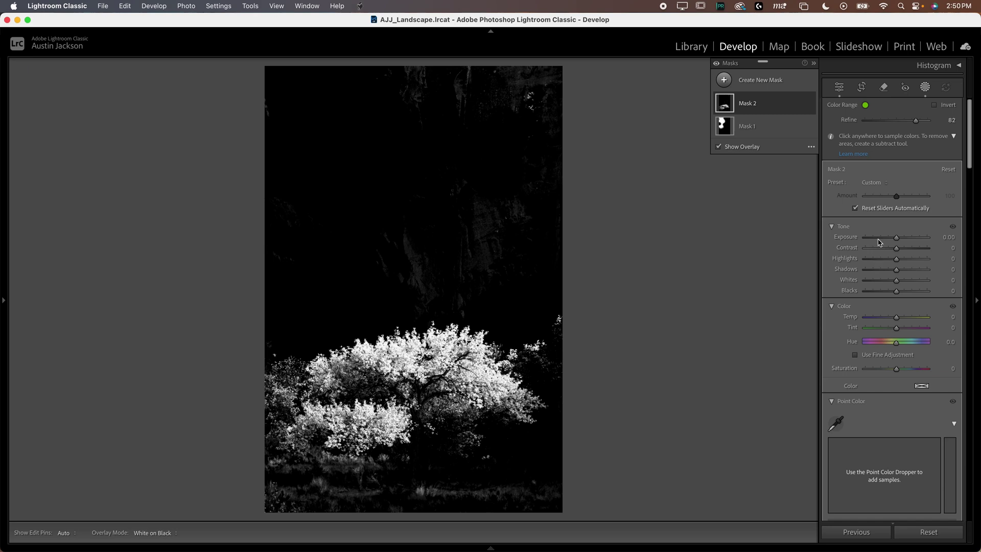
drag(896, 237, 905, 284)
key(super+z)
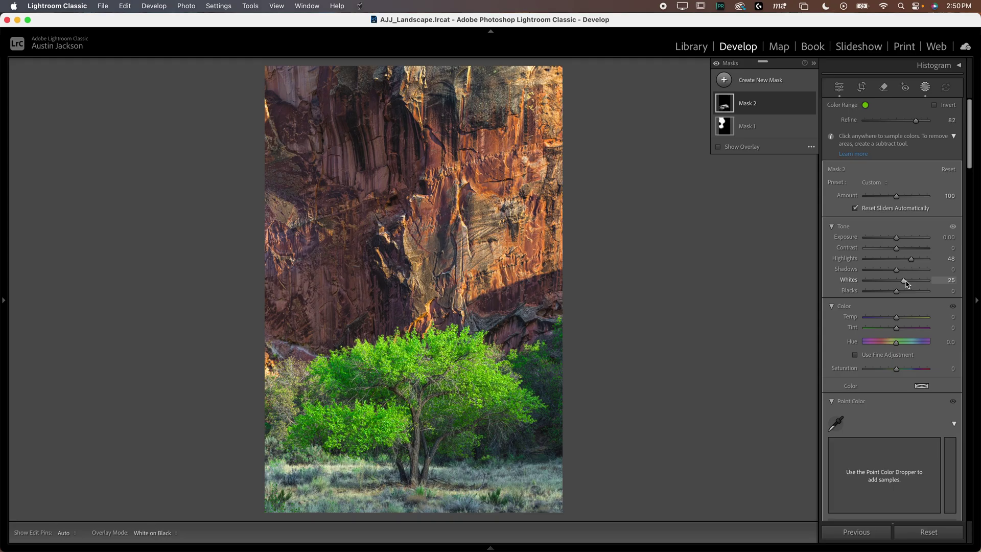
Step: Give the tree mask a green colour tint
mouse_move(732, 112)
click(927, 388)
mouse_move(735, 407)
mouse_down()
mouse_move(887, 394)
mouse_move(744, 398)
mouse_move(889, 396)
mouse_move(766, 401)
mouse_move(749, 416)
mouse_up()
click(706, 362)
Step: Toggle Mask 2 and then all masks on and off to compare before and after
click(809, 104)
click(809, 104)
click(809, 104)
click(809, 105)
click(716, 63)
click(716, 64)
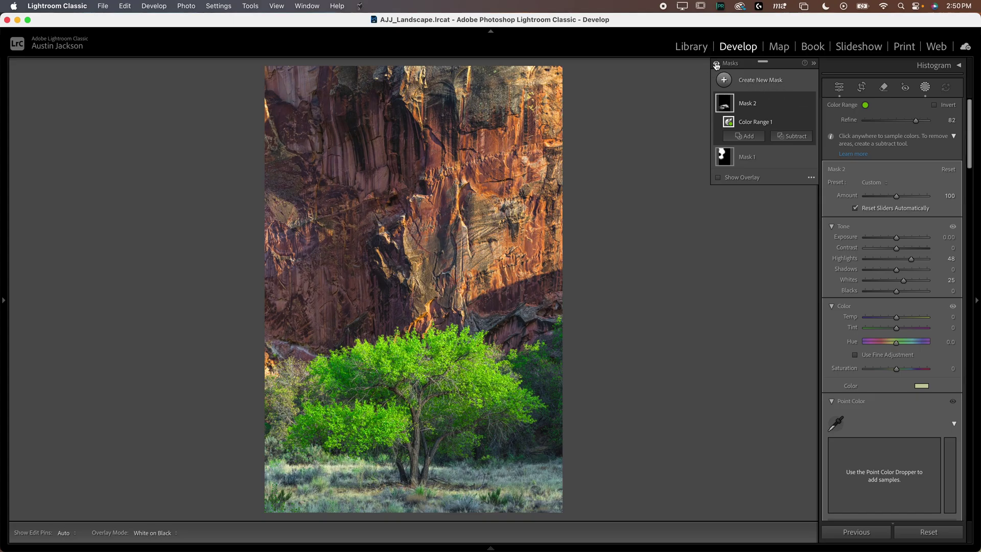
click(716, 64)
click(716, 63)
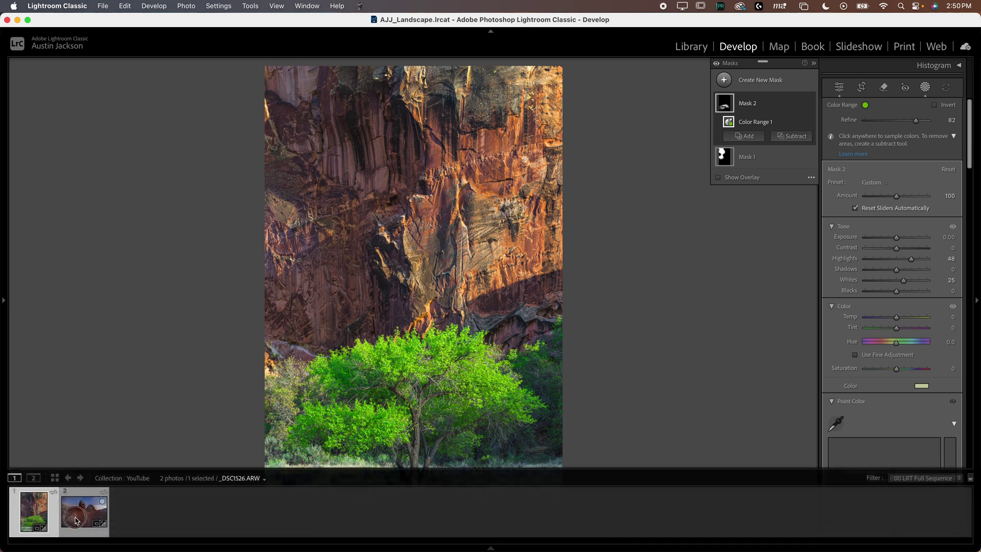
Step: Switch to the red-rock sunset photo and toggle its masks off and on to compare
click(86, 510)
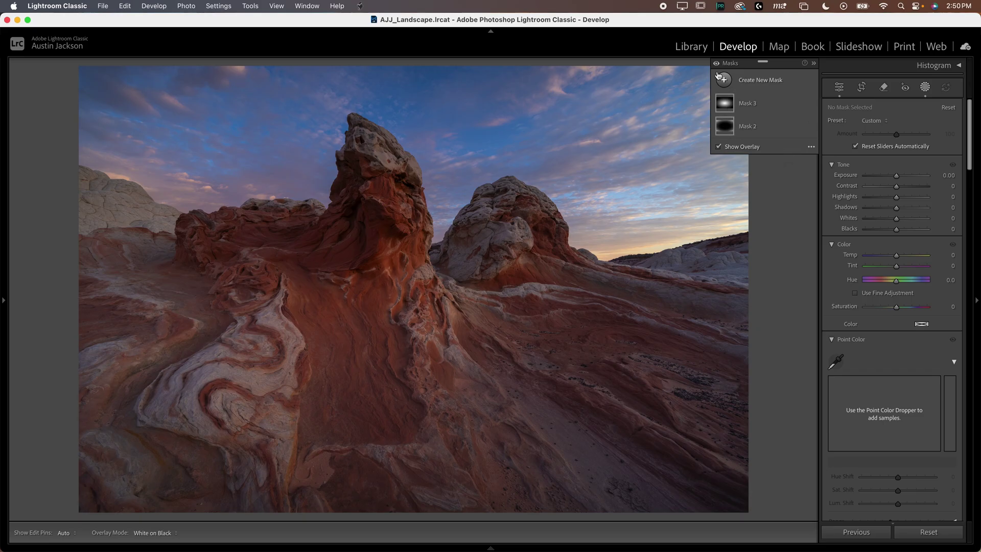
click(716, 63)
click(716, 64)
click(716, 64)
click(717, 64)
click(716, 63)
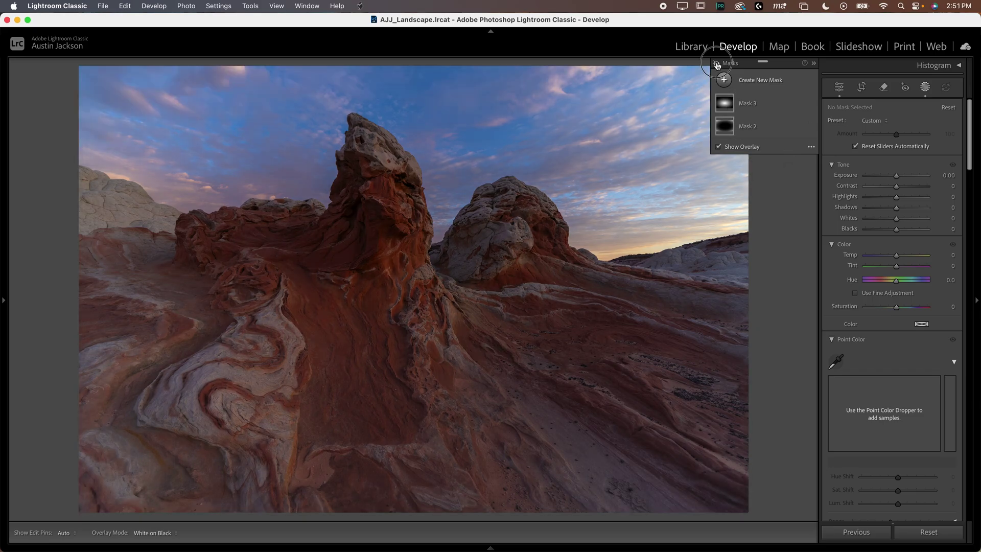
click(717, 64)
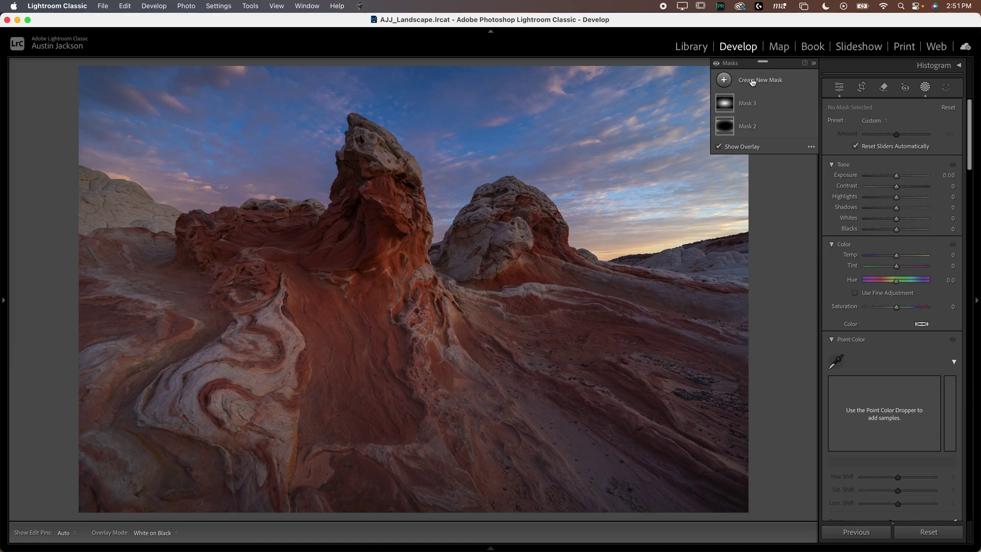
click(753, 83)
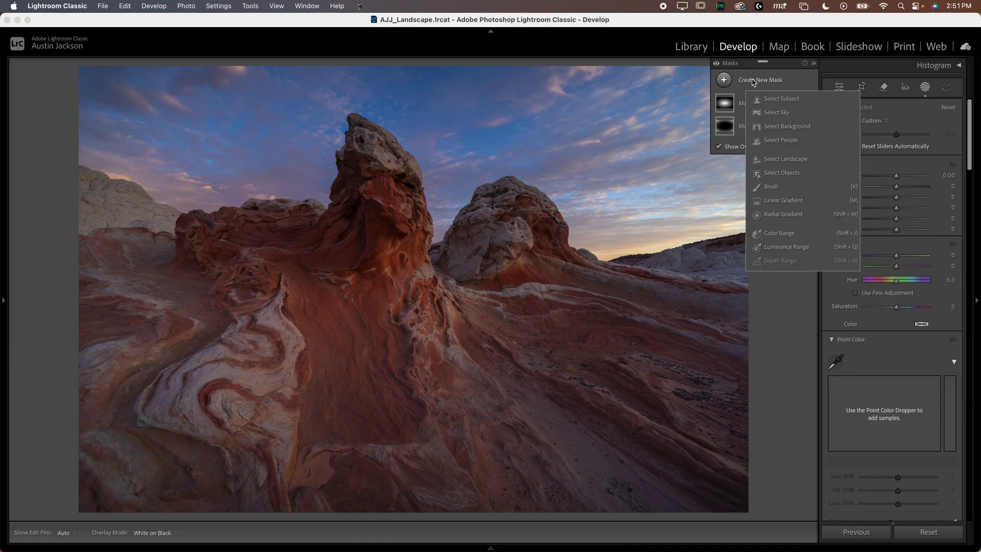
Step: Draw a radial gradient over the right-side horizon, rotate it clockwise and nudge its centre
click(785, 215)
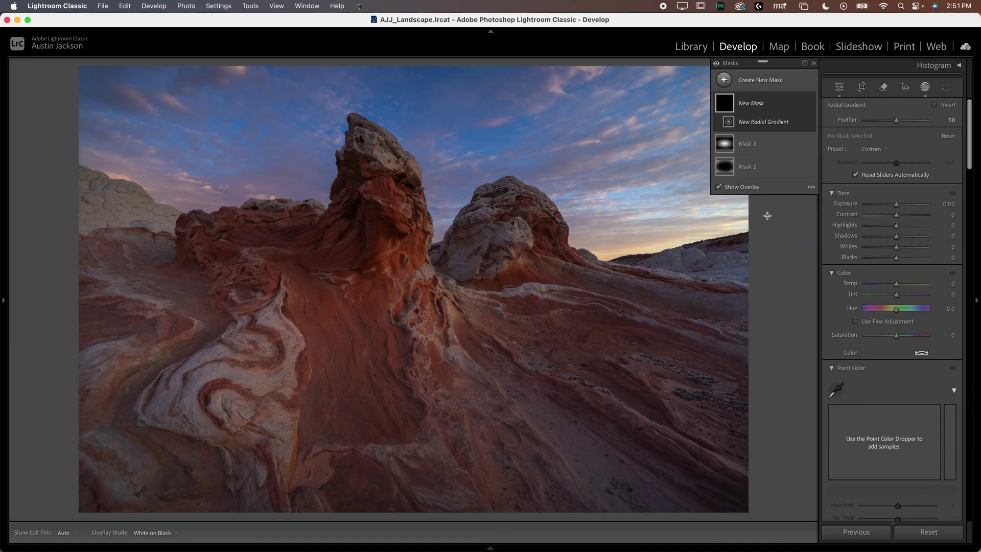
key(super+minus)
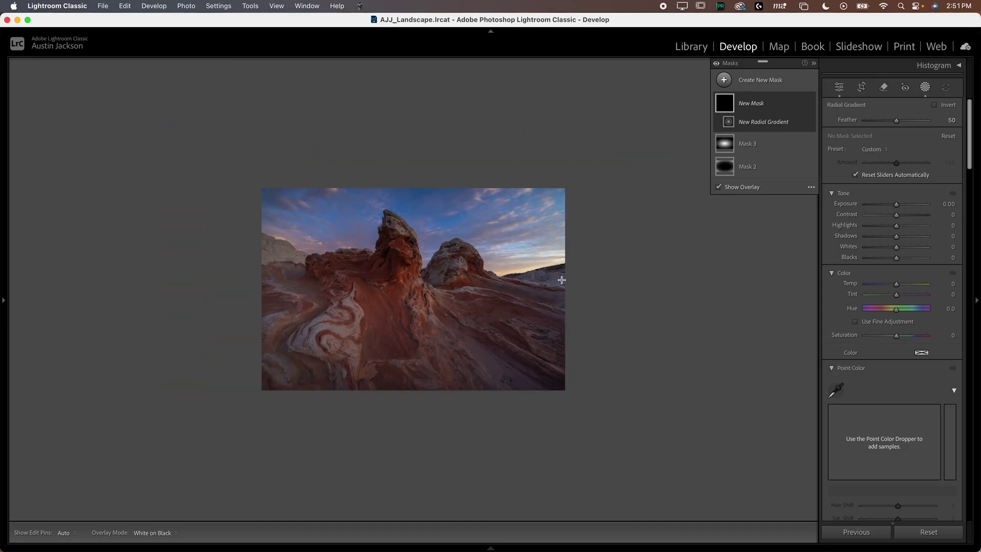
drag(568, 263, 790, 322)
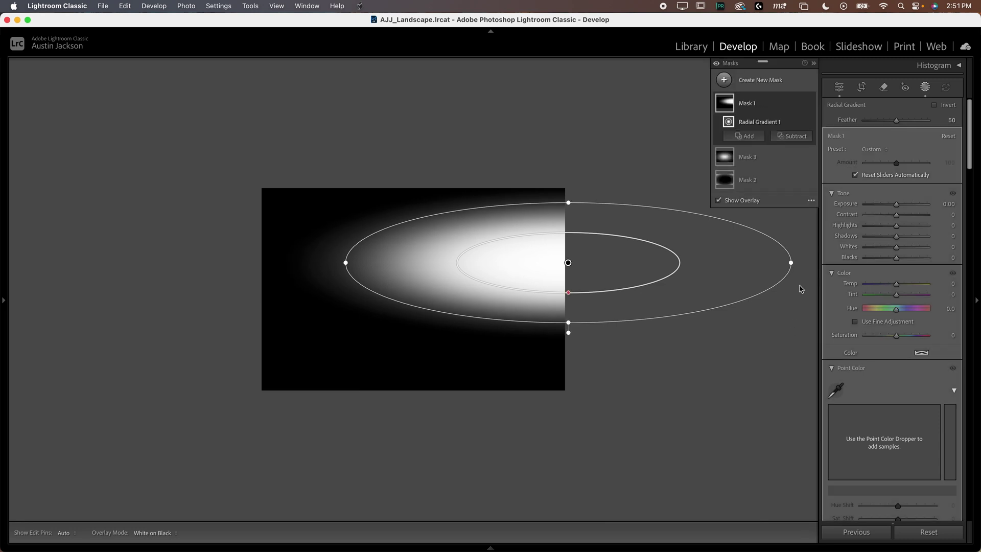
drag(801, 266, 797, 282)
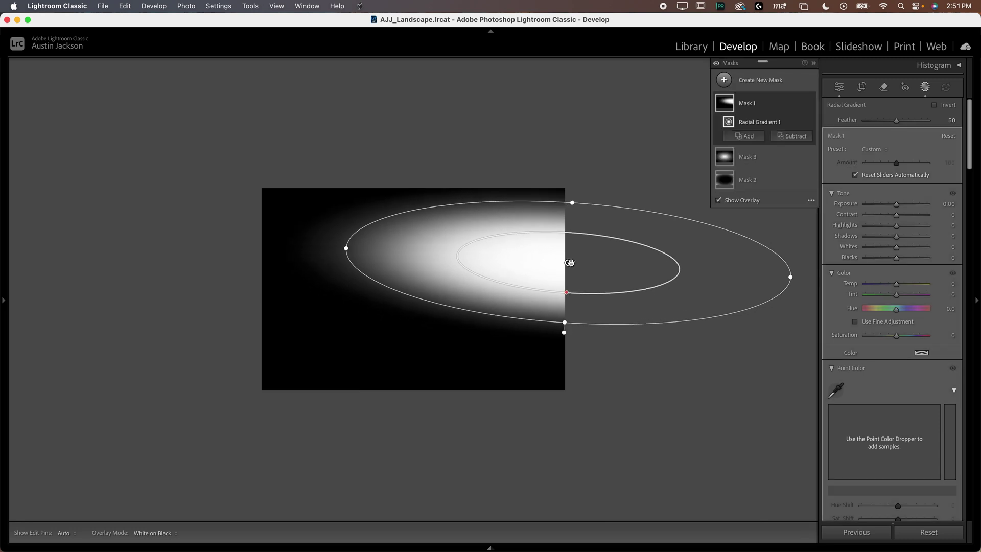
mouse_move(569, 262)
mouse_down()
mouse_move(553, 277)
mouse_move(569, 265)
mouse_up()
click(726, 202)
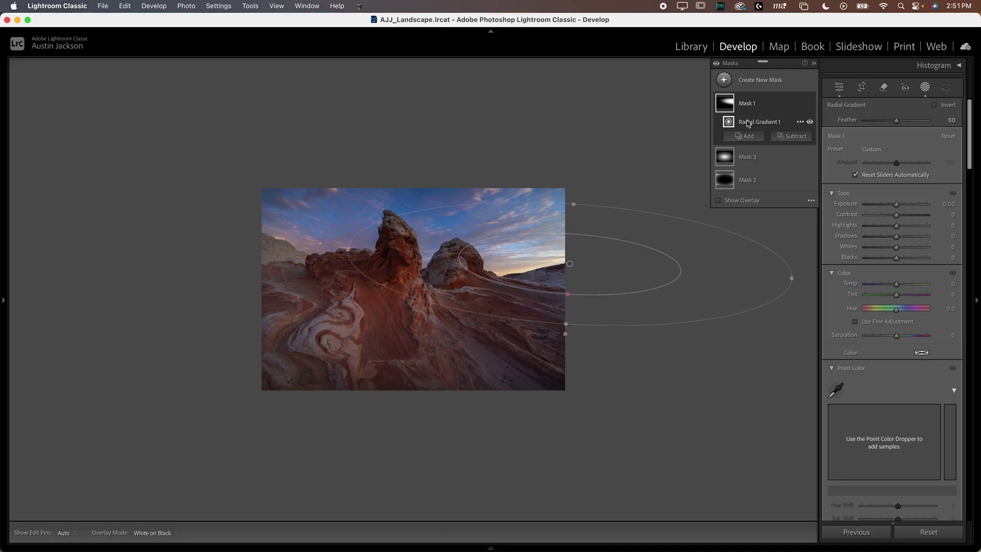
mouse_move(570, 264)
mouse_down()
mouse_move(585, 258)
mouse_move(561, 272)
mouse_up()
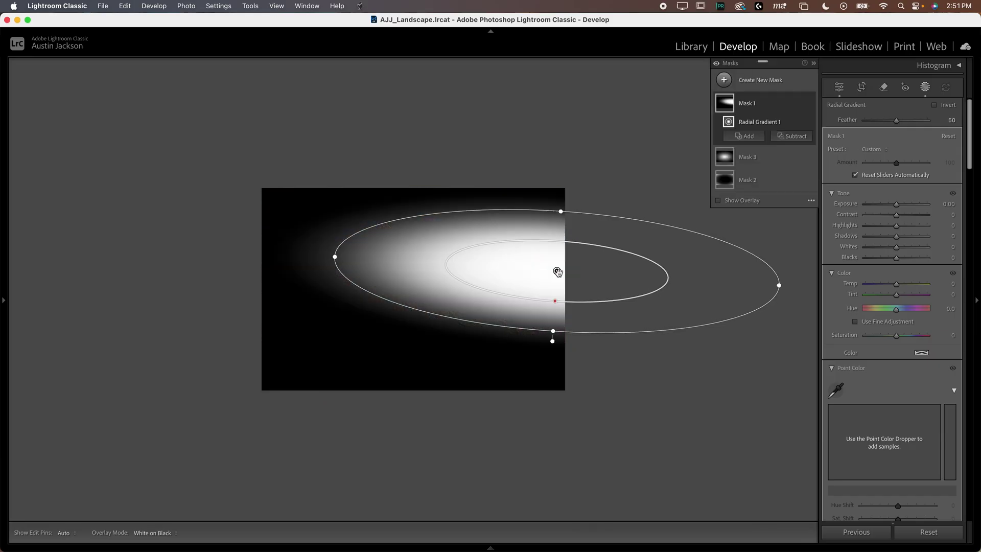
Step: Set the glow's Feather to 100, Exposure to 0.93, and add a warm tan tint
drag(902, 125, 933, 125)
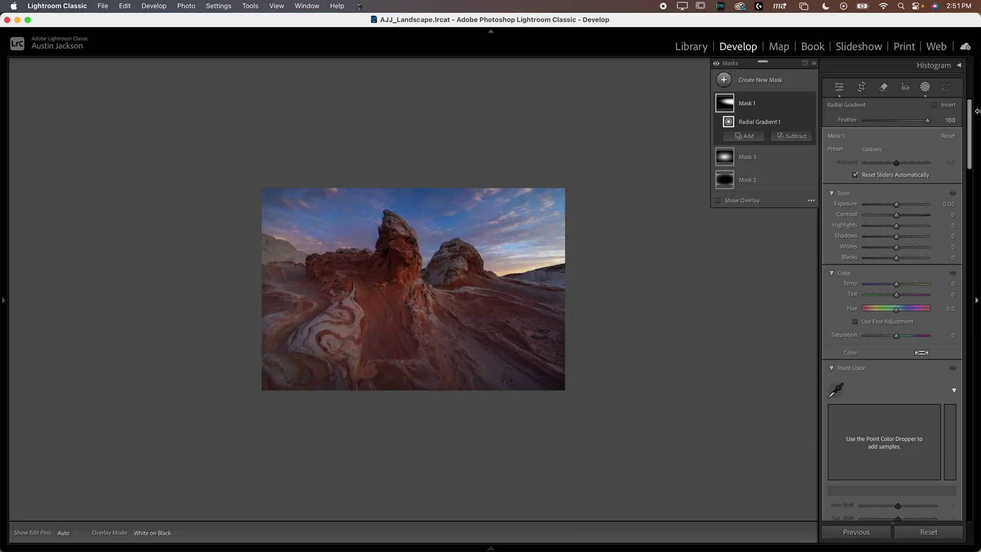
drag(556, 275, 557, 276)
drag(896, 204, 904, 205)
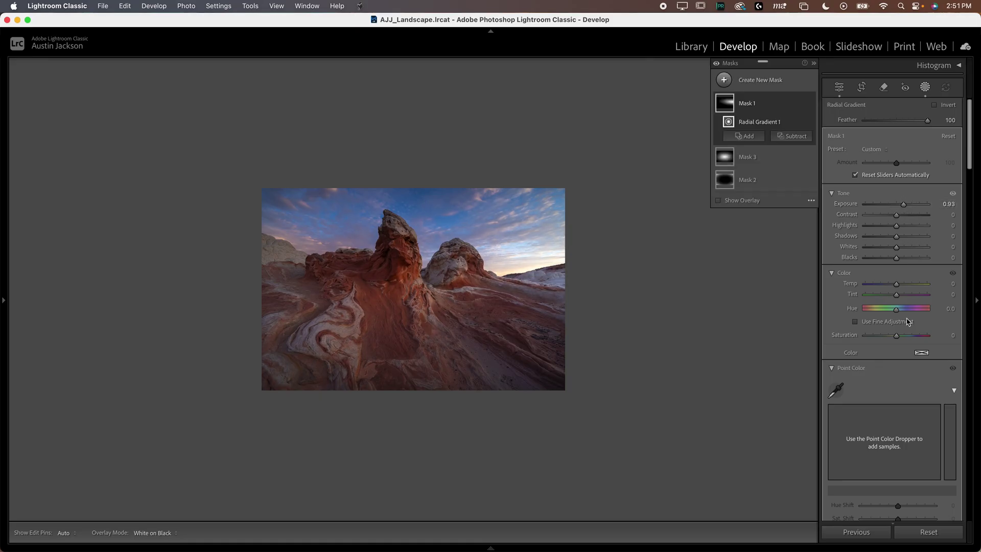
click(921, 352)
drag(736, 391, 734, 375)
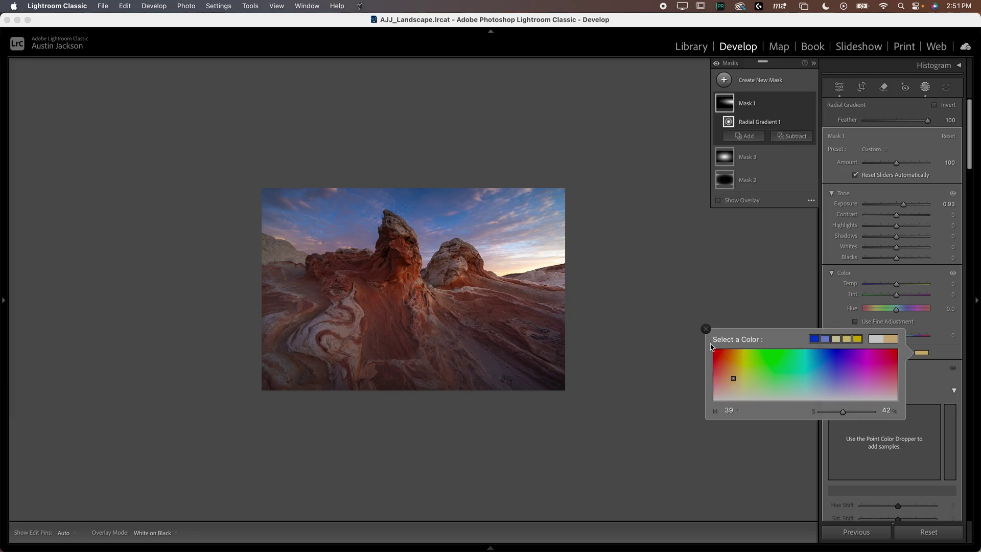
click(705, 329)
Step: Lower Dehaze, raise Whites to 22, and shift the tint to gold (hue 44, saturation 63)
scroll(903, 378, down, 5)
scroll(903, 378, down, 10)
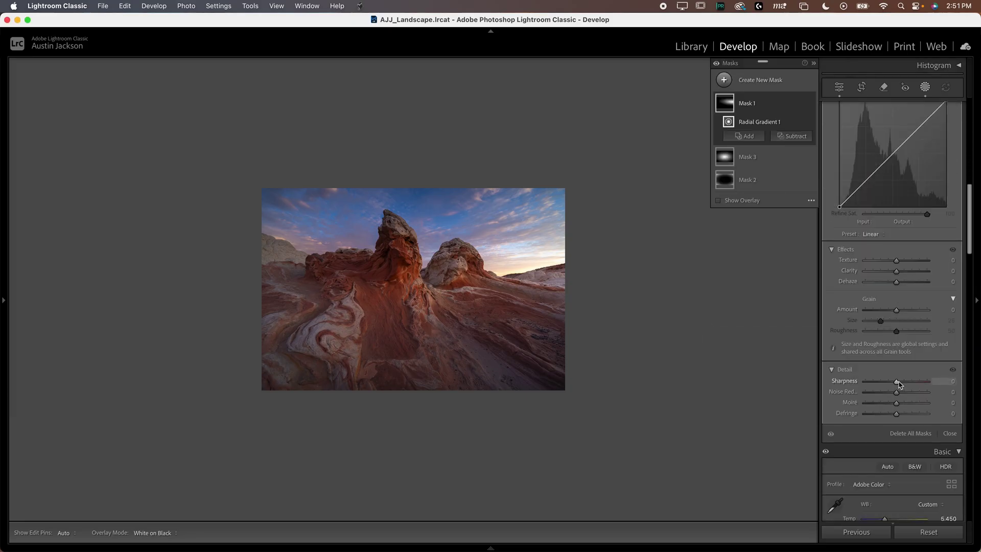
mouse_move(896, 284)
mouse_down()
mouse_move(878, 284)
mouse_move(893, 286)
mouse_up()
scroll(898, 265, up, 10)
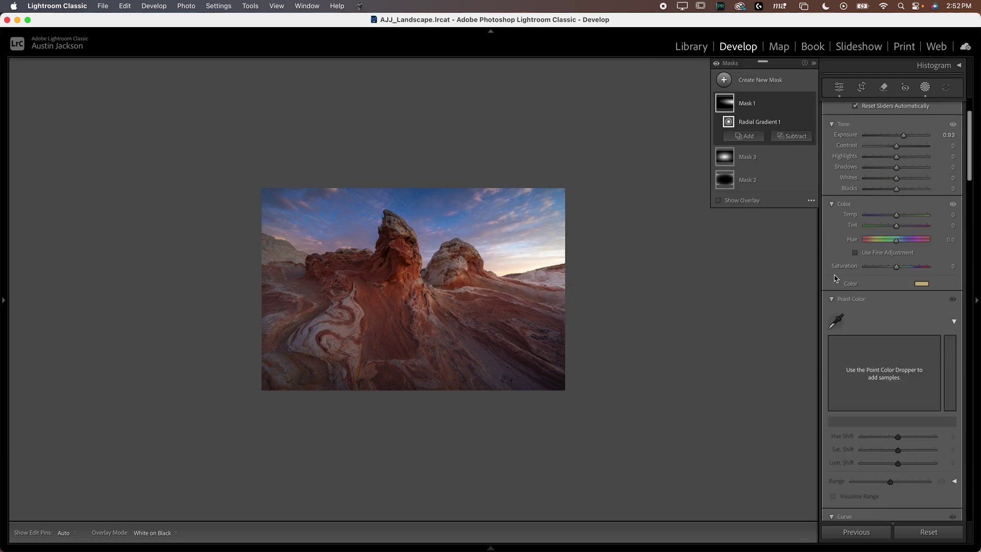
drag(901, 251, 907, 250)
click(923, 357)
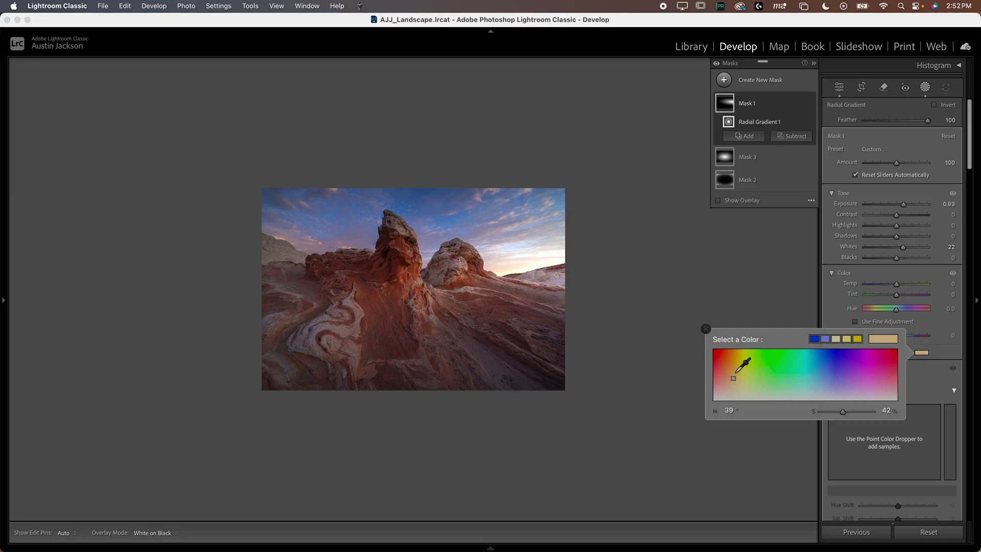
drag(738, 360, 735, 368)
Step: Toggle Mask 1 off and on to compare the glow, leaving it on
click(811, 103)
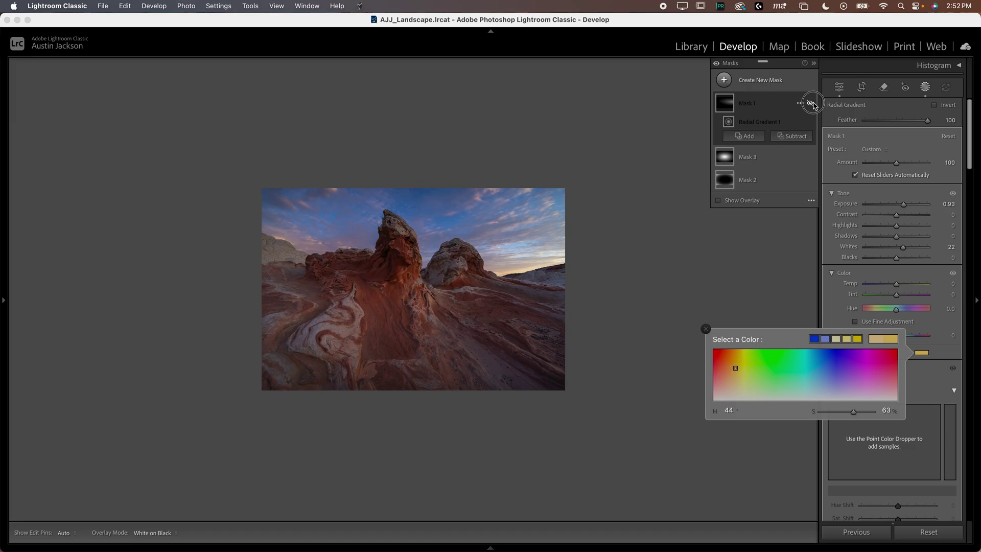
click(811, 104)
click(811, 103)
click(810, 103)
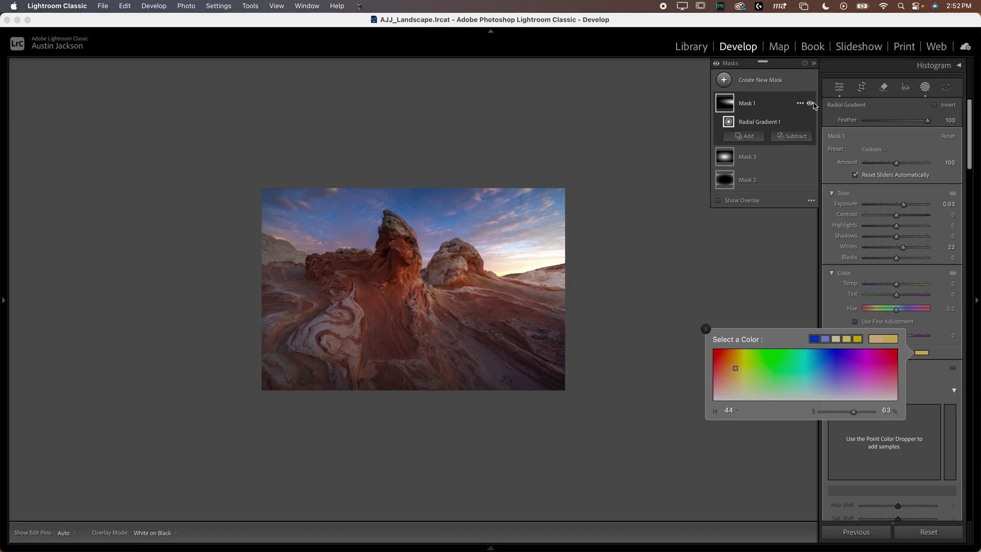
Step: Subtract Select Sky from Mask 1 and invert Sky 1 so the glow spares the rocks
click(797, 137)
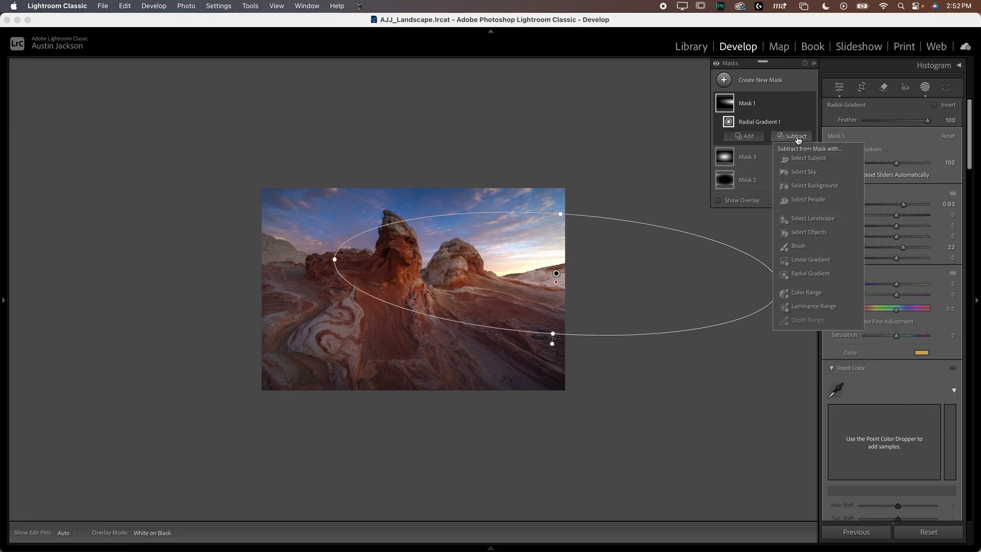
click(812, 175)
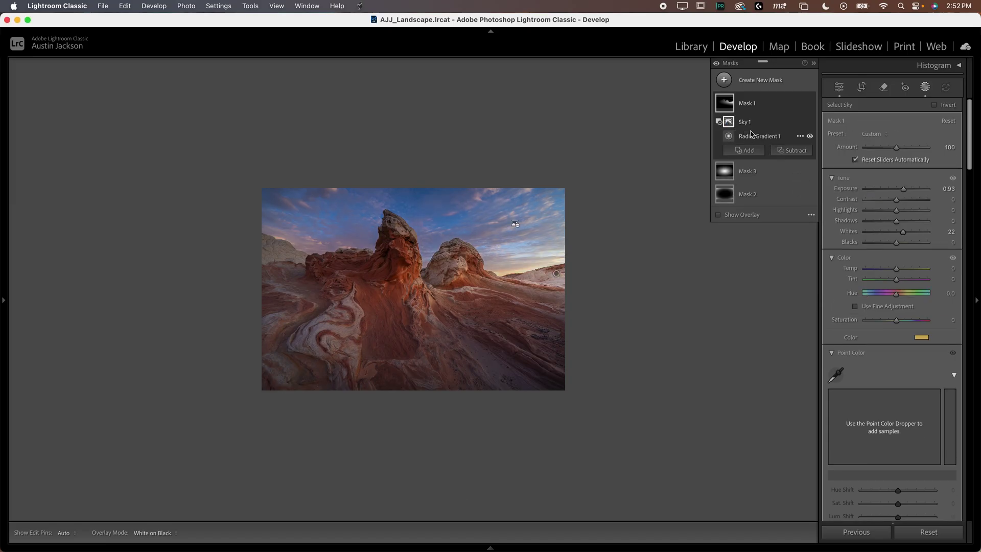
mouse_move(729, 106)
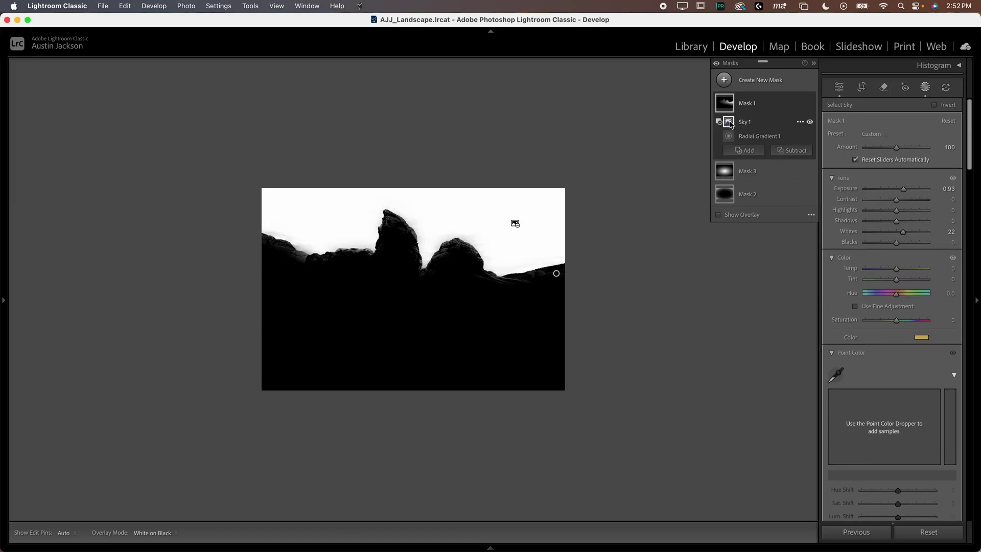
click(799, 122)
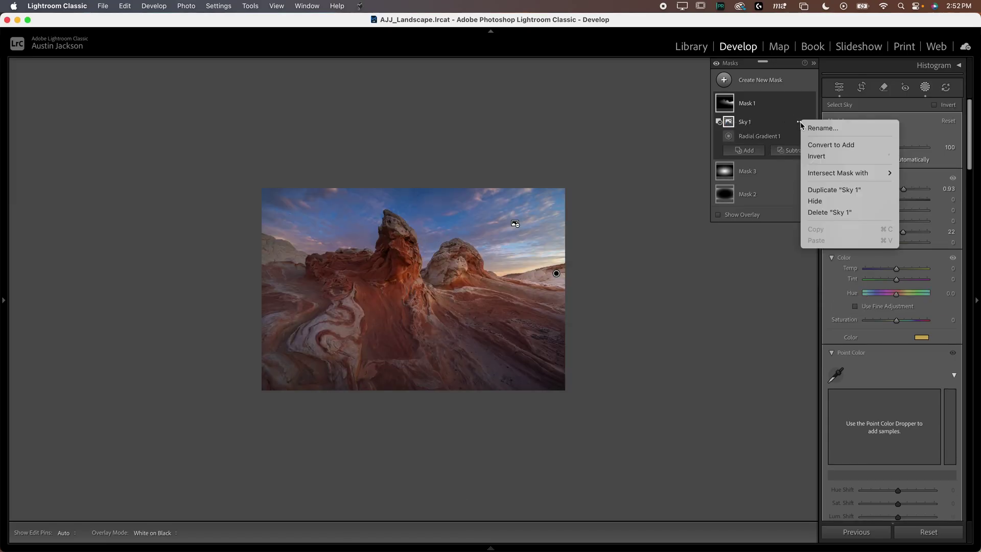
click(815, 156)
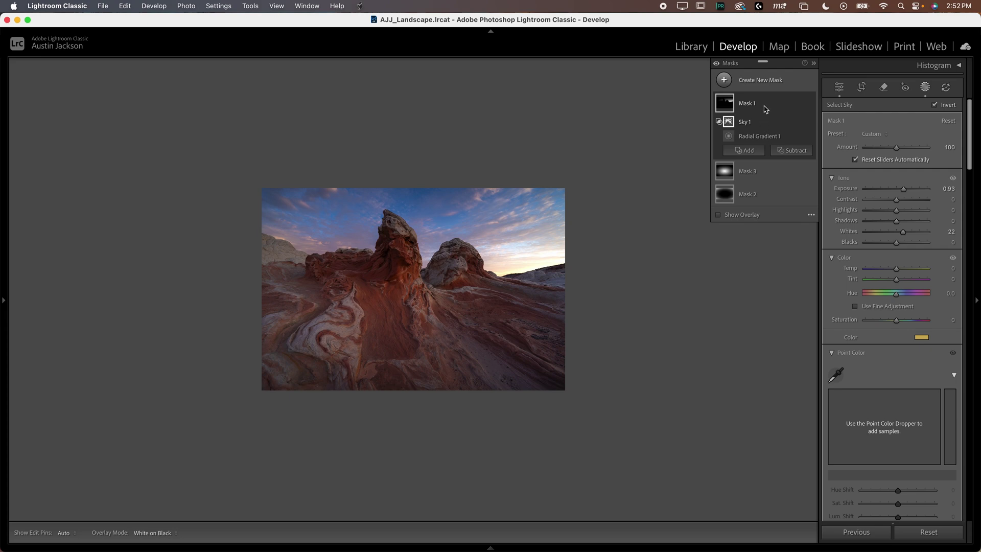
click(801, 108)
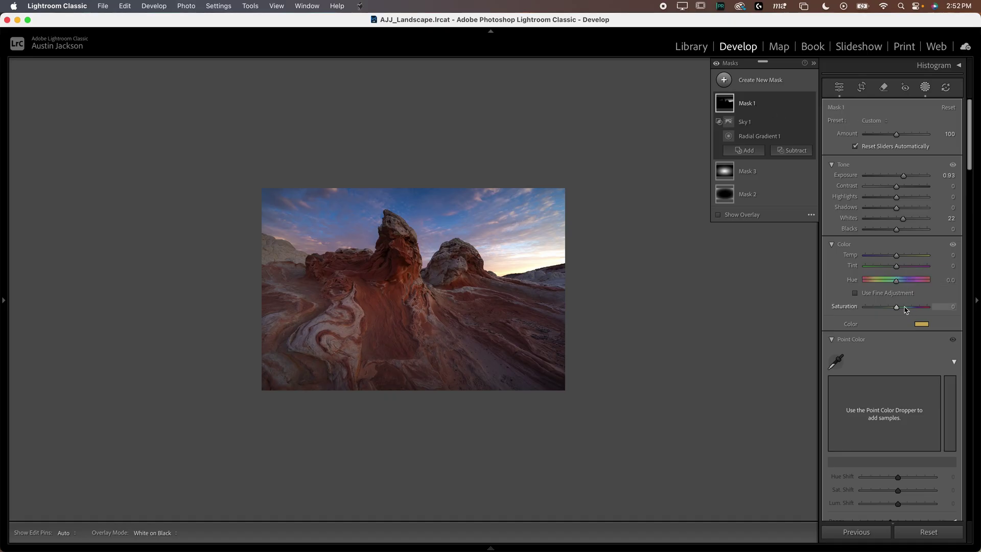
Step: Raise Mask 1's saturation to 67, lower its exposure to about 0.62, and try another tint hue
mouse_move(899, 309)
mouse_down()
mouse_move(929, 310)
mouse_move(914, 298)
mouse_up()
drag(903, 176, 878, 199)
scroll(894, 255, down, 5)
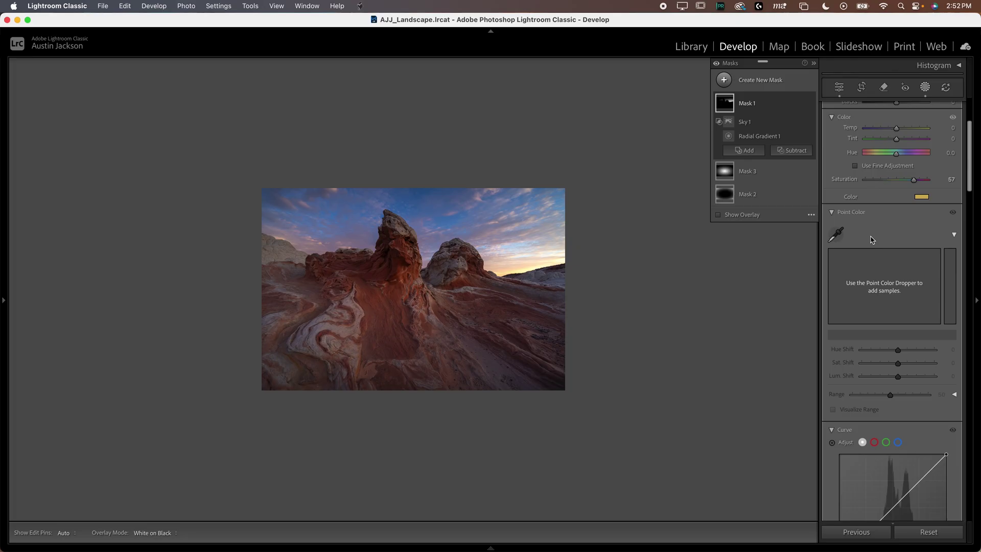
click(921, 196)
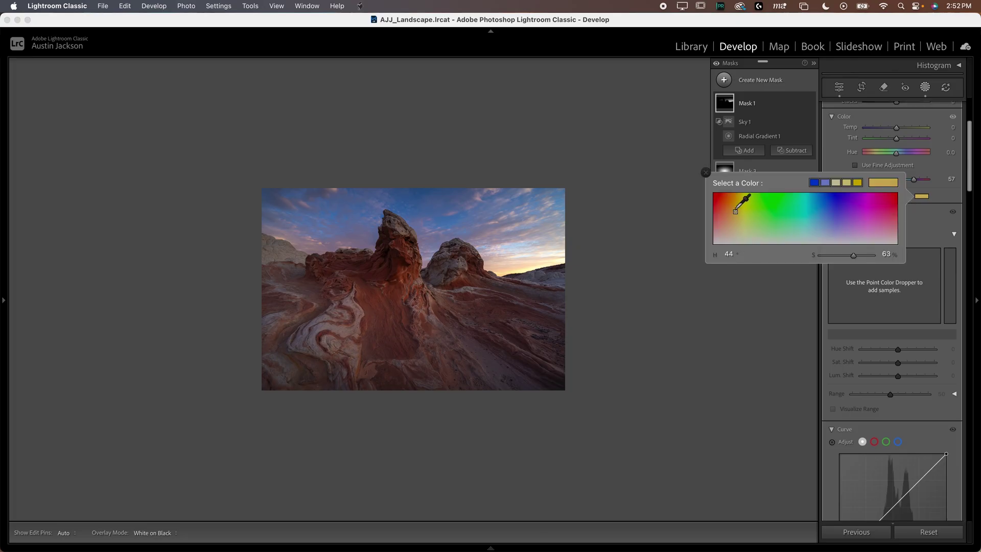
mouse_move(735, 206)
mouse_down()
mouse_move(743, 185)
mouse_move(742, 214)
mouse_move(761, 215)
mouse_move(722, 207)
mouse_move(750, 212)
mouse_move(738, 205)
mouse_up()
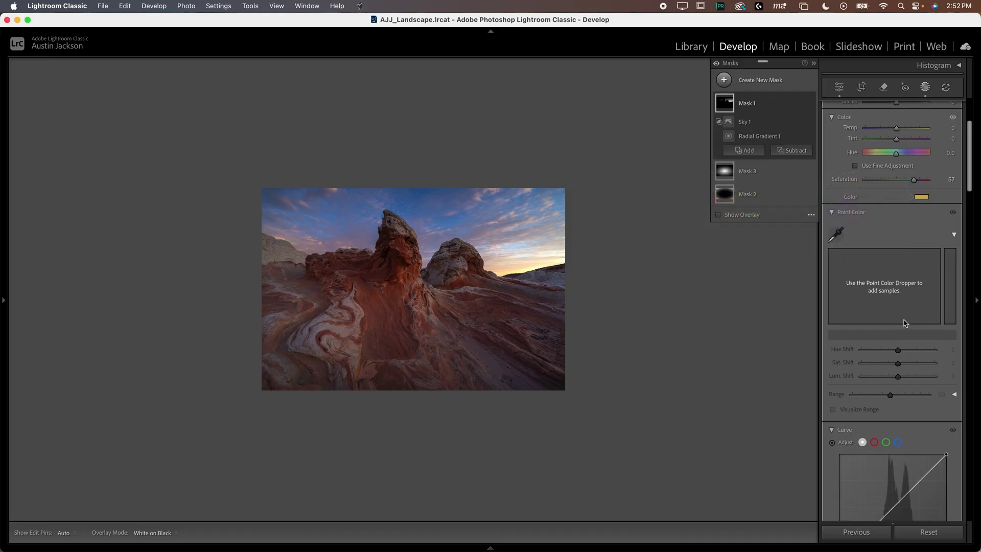
scroll(903, 323, up, 3)
drag(896, 176, 900, 178)
Step: Raise Mask 1's whites to 74, ease dehaze to -5, and compare it hidden in an enlarged view
drag(903, 219, 919, 221)
scroll(894, 286, down, 10)
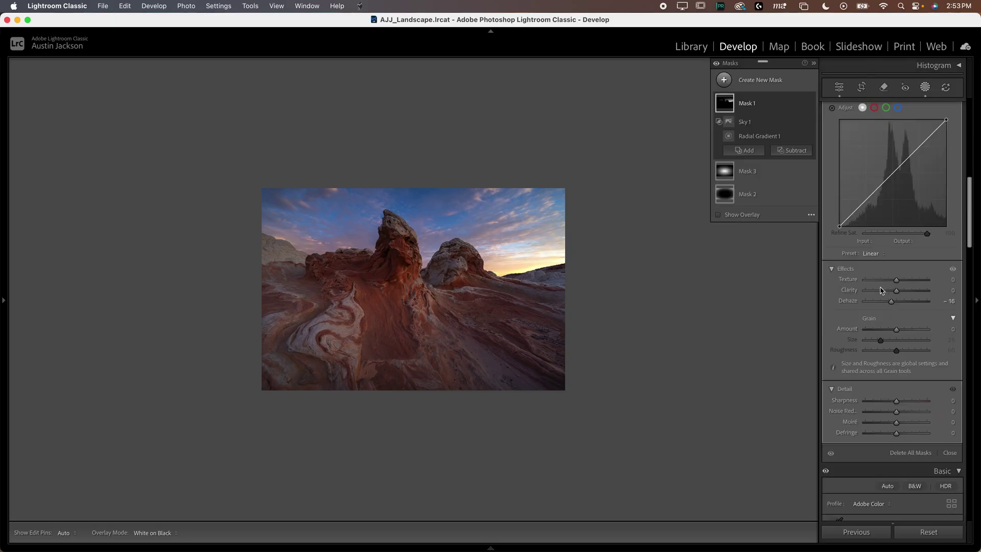
drag(891, 302, 894, 302)
drag(811, 102, 812, 105)
key(super+equal)
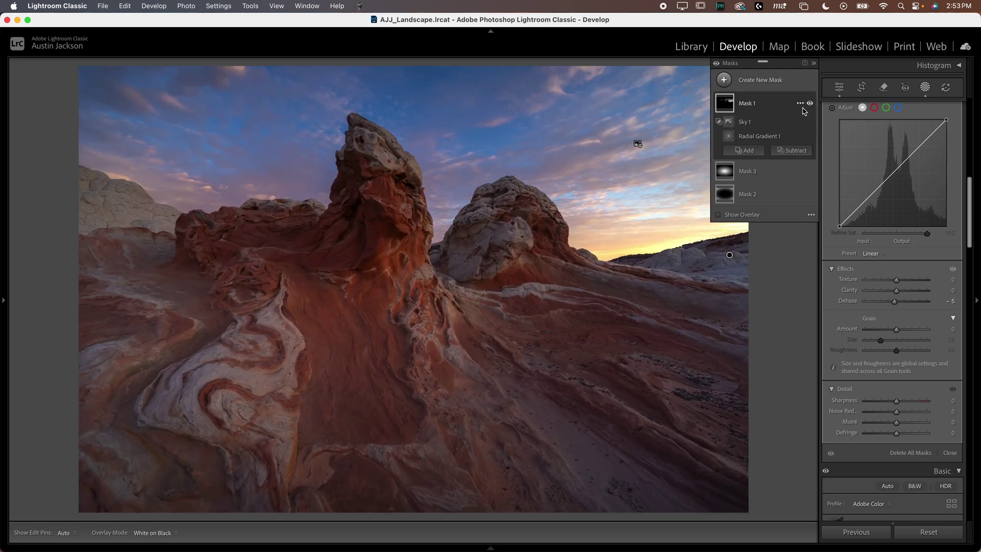
drag(811, 103, 811, 106)
Step: Create luminance-range Mask 4 sampled from the bright sky, with range about 79/89 to 94/100
click(760, 80)
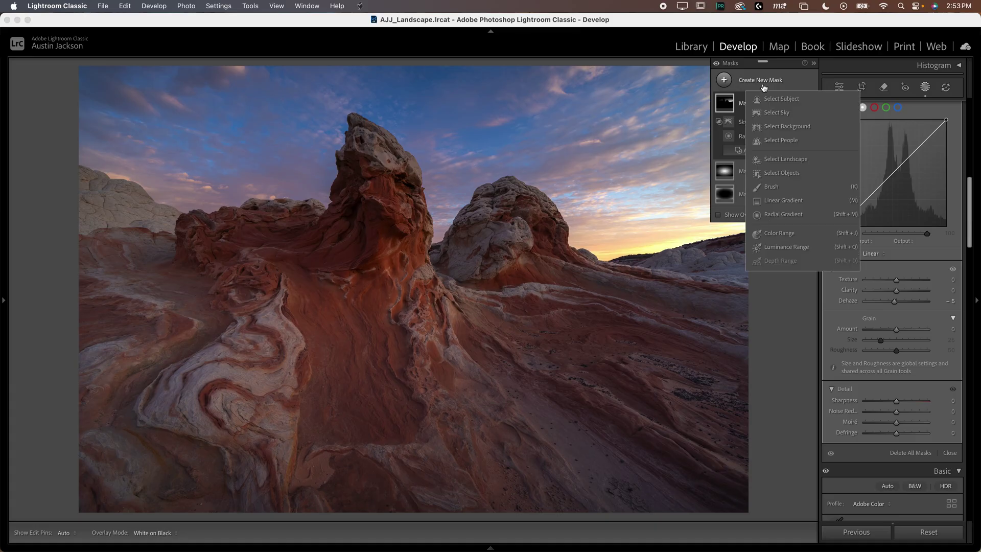
click(787, 248)
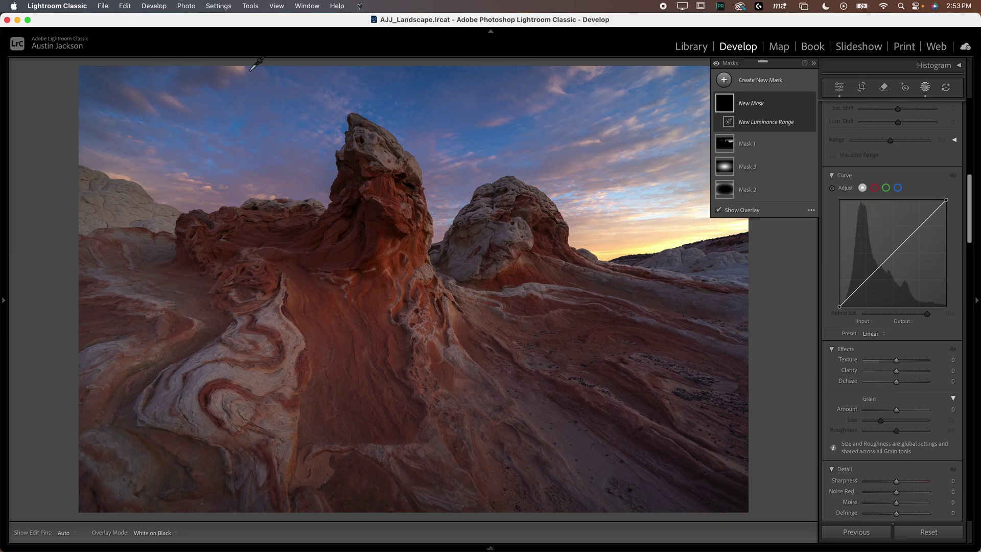
click(185, 173)
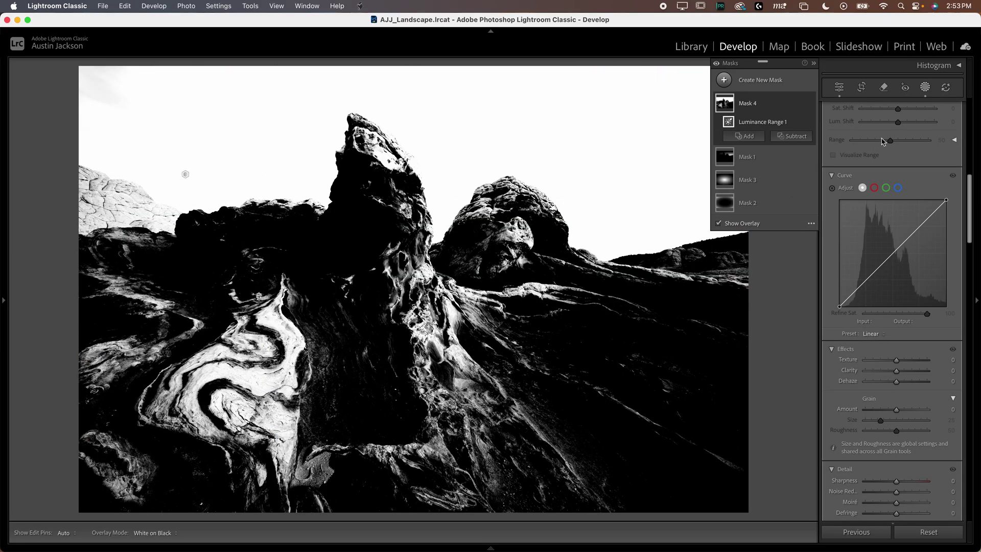
scroll(883, 146, up, 10)
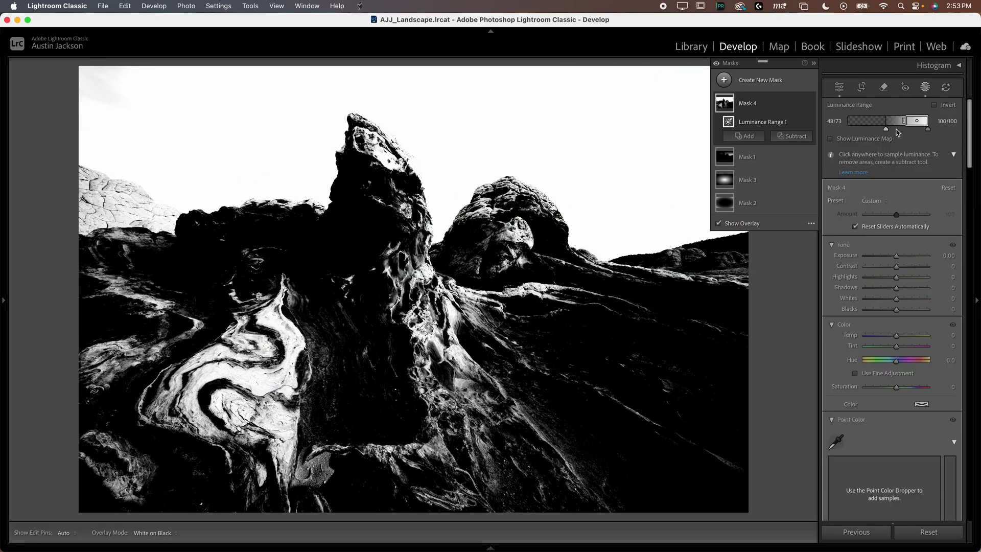
drag(903, 124, 926, 124)
drag(926, 124, 928, 131)
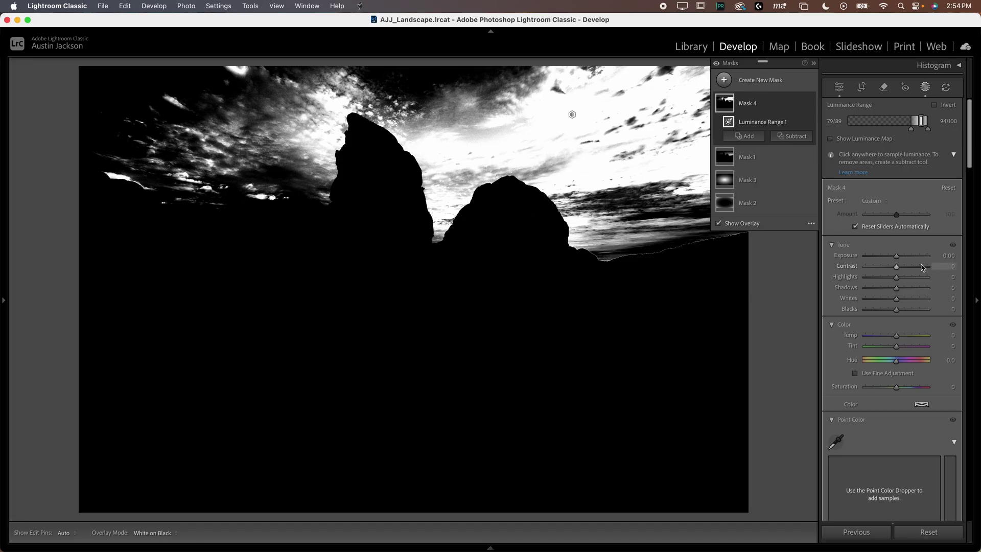
click(921, 405)
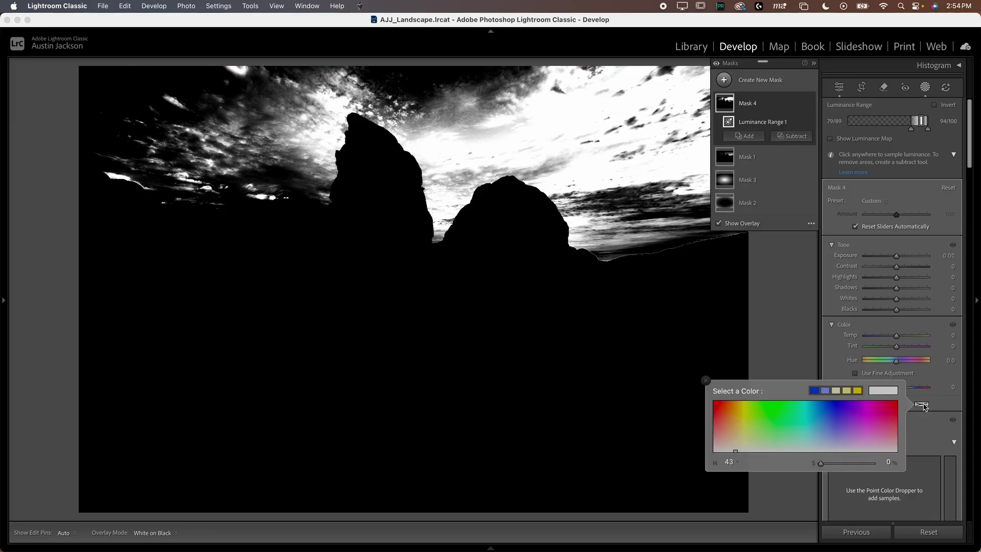
Step: Hide the mask overlay, give Mask 4 a pale warm tint, and set its Whites to 11
click(732, 227)
mouse_move(742, 430)
mouse_down()
mouse_move(755, 413)
mouse_move(807, 411)
mouse_move(735, 407)
mouse_move(738, 418)
mouse_move(856, 417)
mouse_move(746, 417)
mouse_move(731, 402)
mouse_move(734, 435)
mouse_up()
click(896, 298)
drag(896, 299, 898, 299)
drag(897, 256, 896, 256)
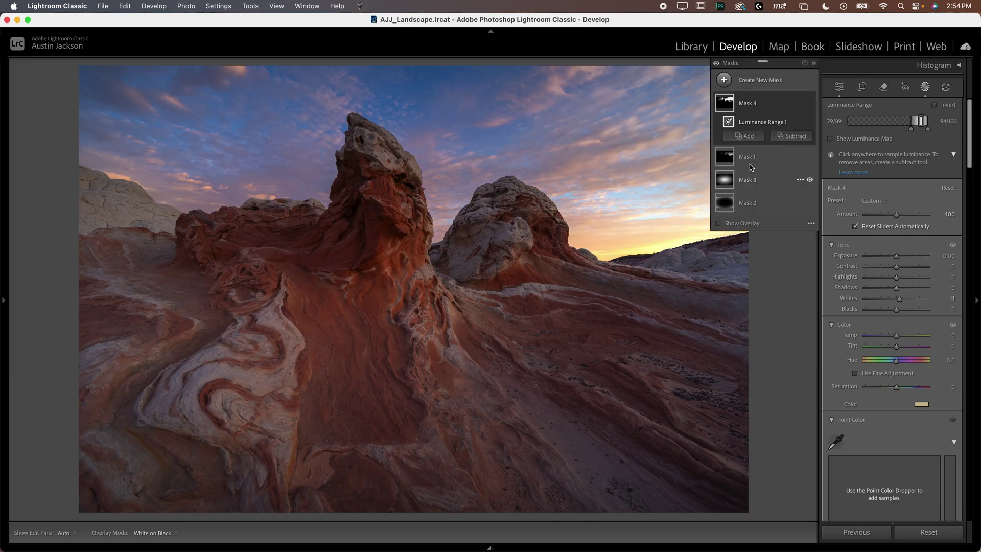
mouse_move(730, 110)
drag(899, 299, 899, 300)
Step: Extend Mask 4's luminance range up to 100 and toggle the mask to compare, leaving it on
mouse_move(723, 107)
drag(927, 125, 929, 123)
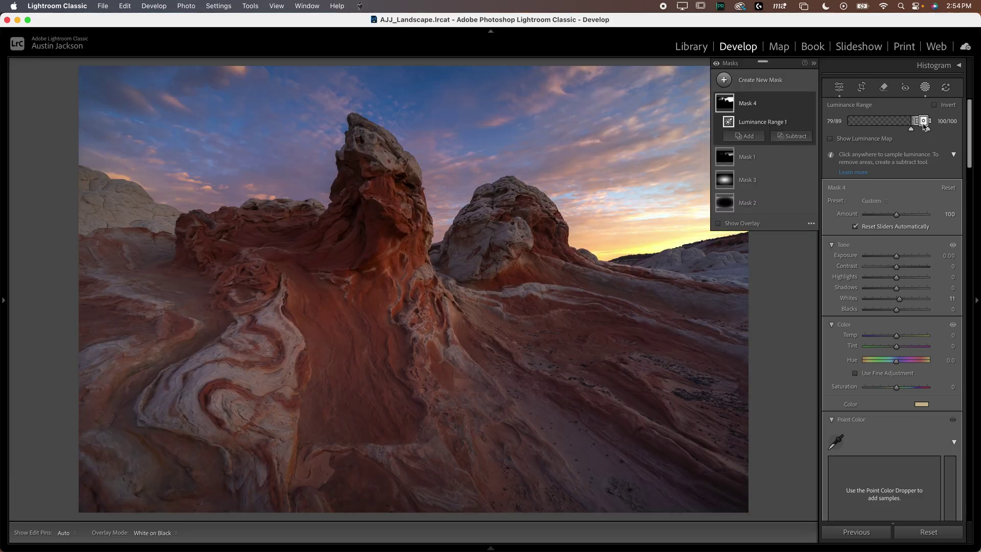
click(810, 104)
click(810, 103)
click(809, 103)
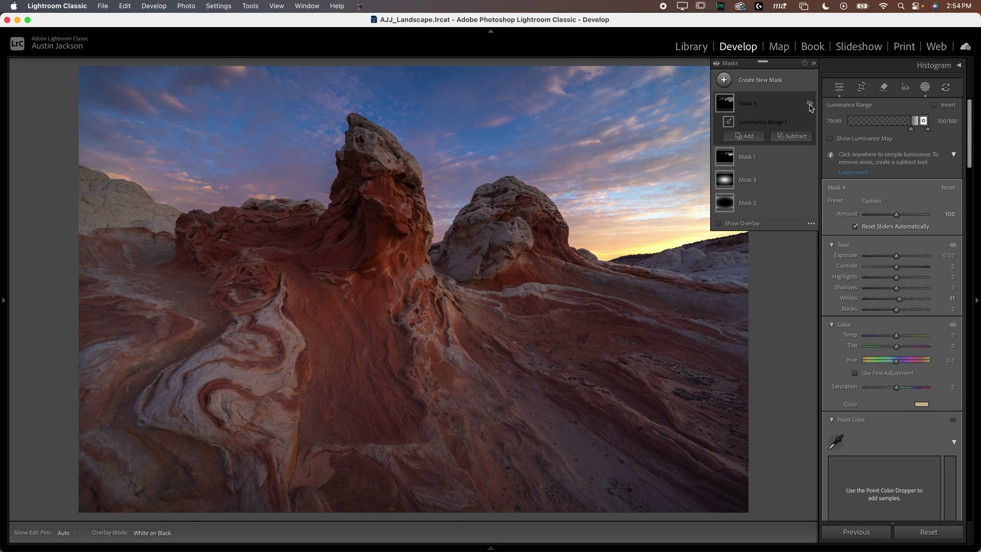
click(809, 103)
click(810, 103)
click(810, 103)
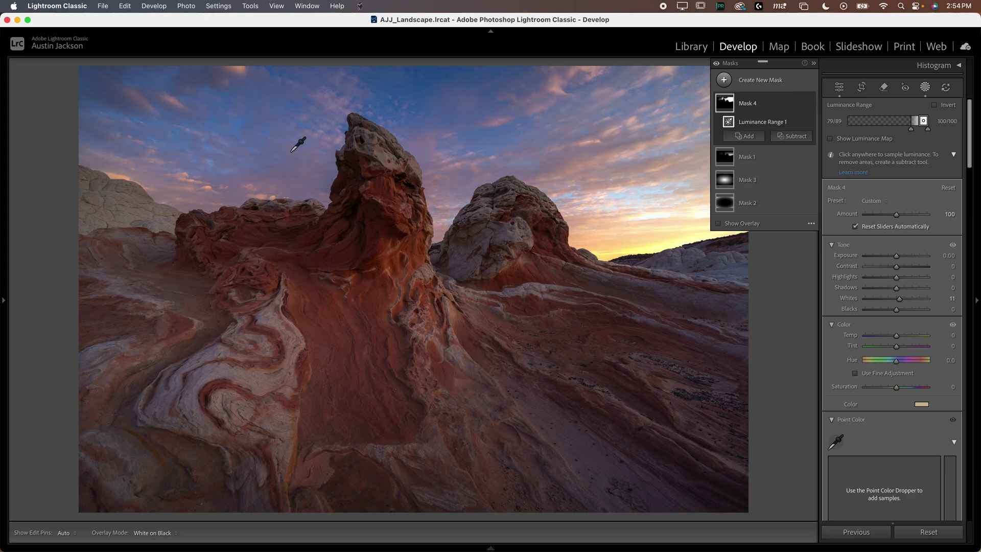
Step: Start new brush Mask 5 with exposure raised to about 0.98 before painting
click(756, 85)
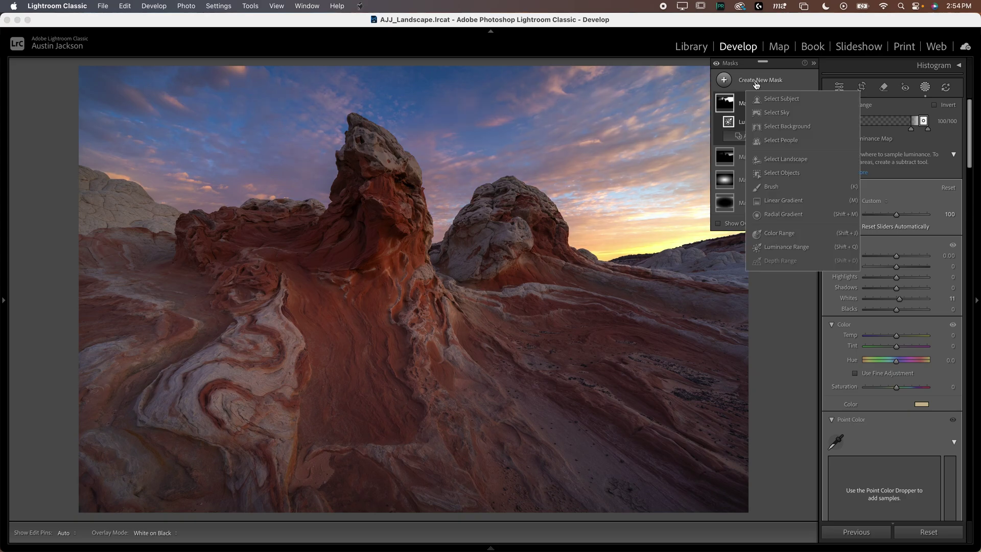
key(Escape)
key(k)
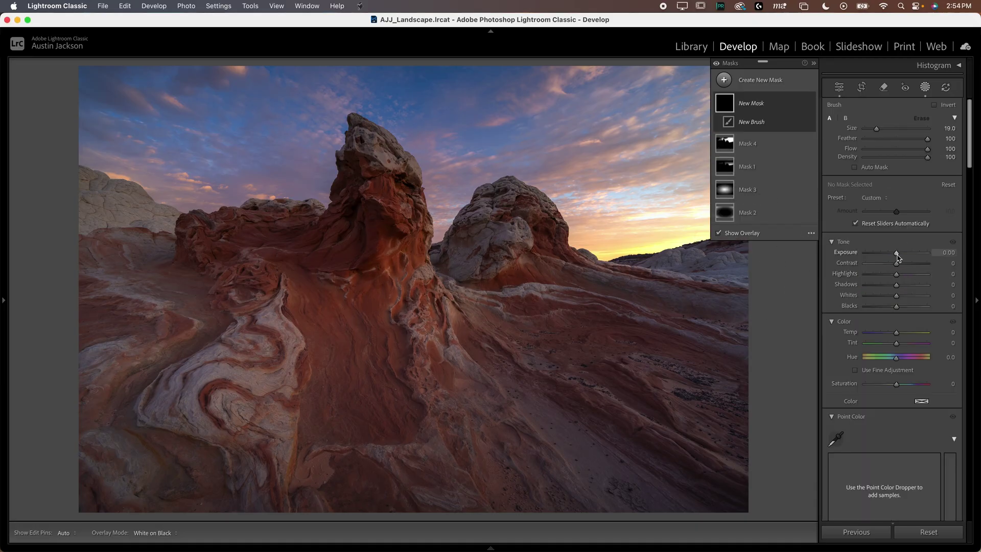
drag(896, 253, 904, 255)
scroll(407, 280, down, 2)
scroll(407, 279, down, 1)
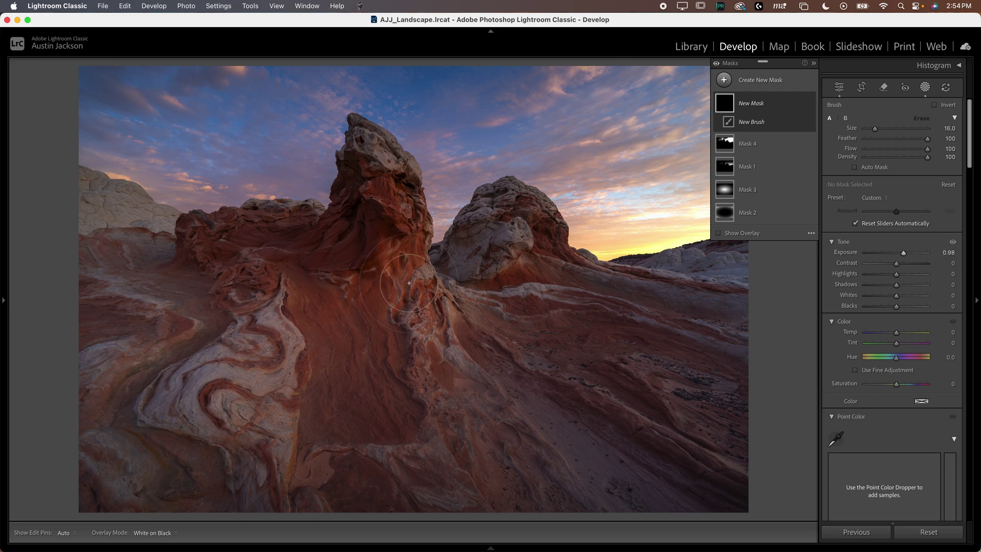
key(h)
Step: Paint the spire face, white dome and lower-left swirl, then ease exposure to 0.29
mouse_move(407, 279)
mouse_down()
mouse_move(401, 205)
mouse_move(369, 142)
mouse_move(410, 250)
mouse_move(414, 337)
mouse_move(447, 352)
mouse_up()
mouse_move(521, 220)
mouse_down()
mouse_move(537, 244)
mouse_move(549, 240)
mouse_move(518, 292)
mouse_move(554, 259)
mouse_move(564, 266)
mouse_move(563, 287)
mouse_move(547, 289)
mouse_move(544, 322)
mouse_up()
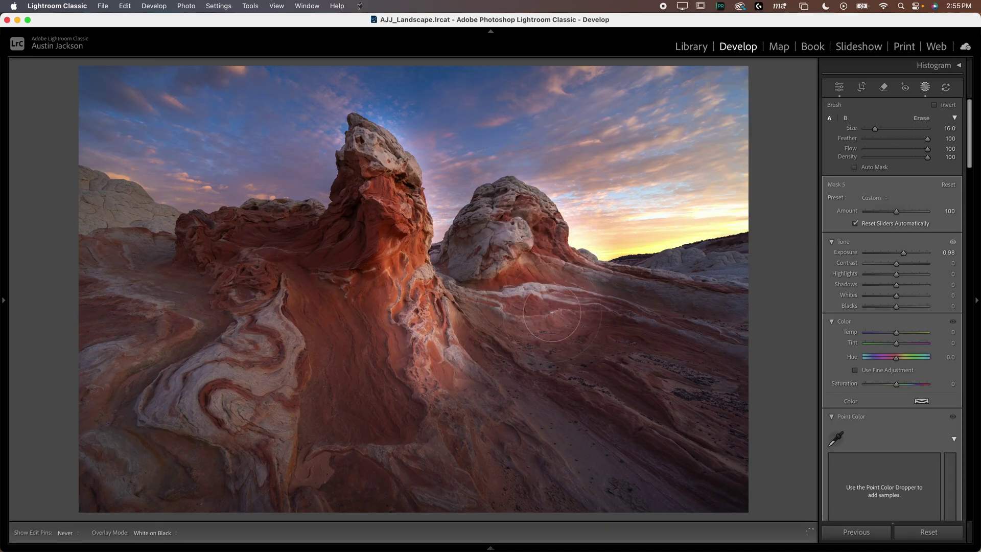
mouse_move(256, 349)
mouse_down()
mouse_move(177, 397)
mouse_move(276, 389)
mouse_move(240, 464)
mouse_up()
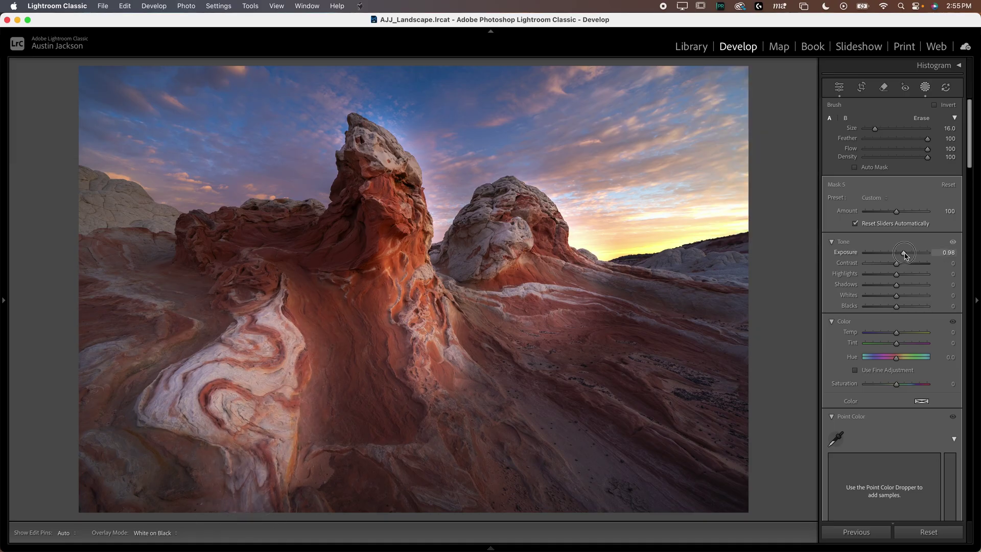
drag(904, 254, 899, 254)
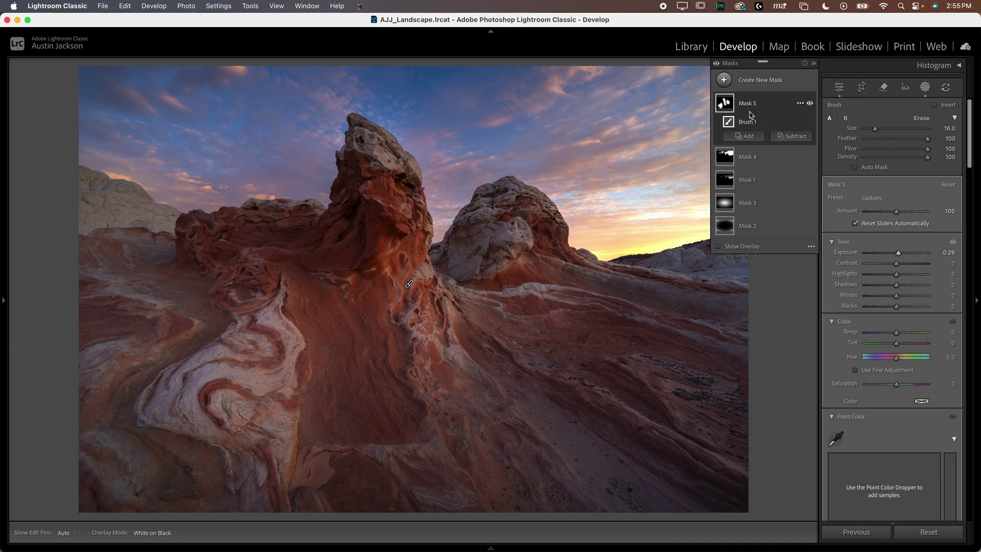
click(796, 136)
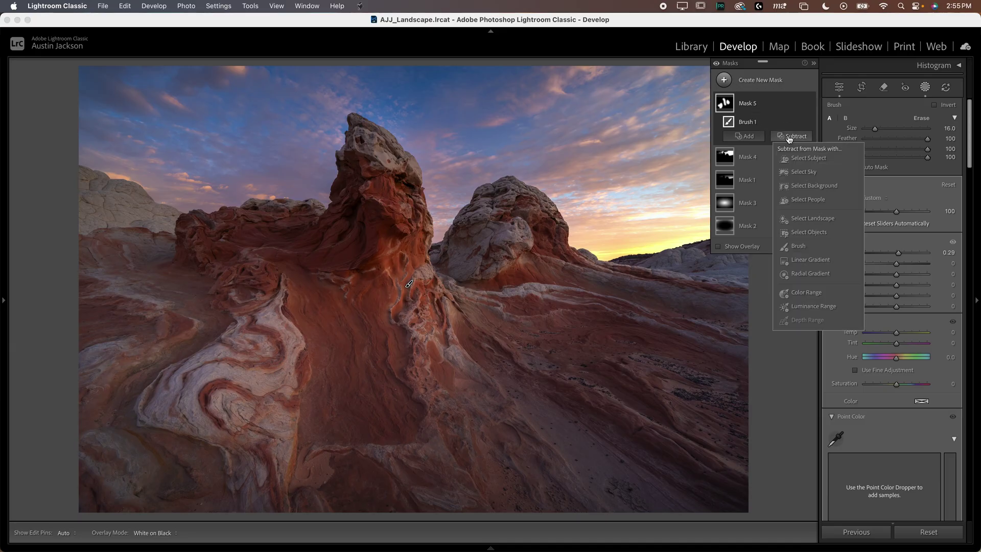
Step: Subtract the sky from Mask 5 and lower its exposure to 0.18
click(809, 172)
mouse_move(727, 105)
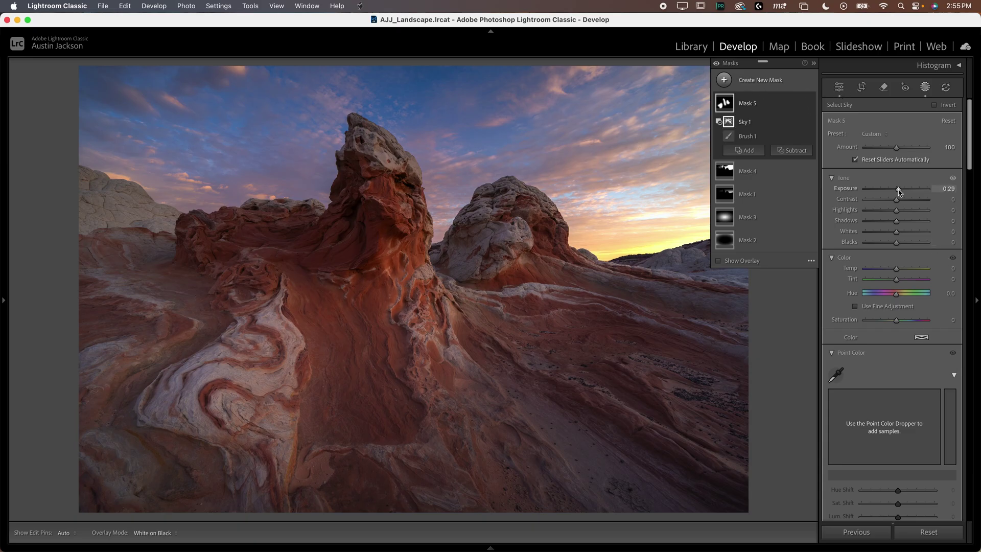
drag(898, 191, 899, 191)
Step: Try blue and orange tints on Mask 5, then undo them while keeping exposure at 0.18
click(922, 338)
drag(765, 358, 838, 341)
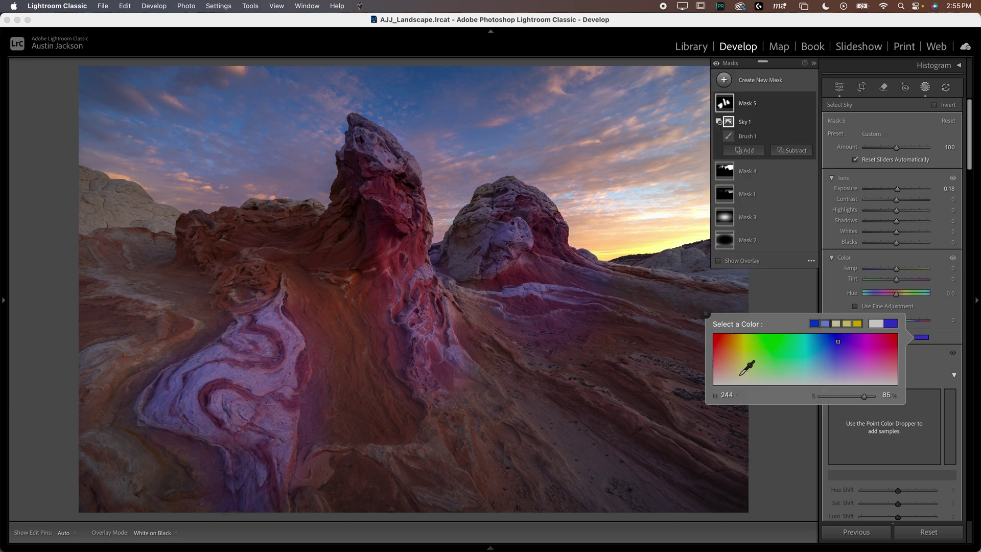
drag(736, 360, 734, 353)
key(Return)
key(super+z)
key(super+z)
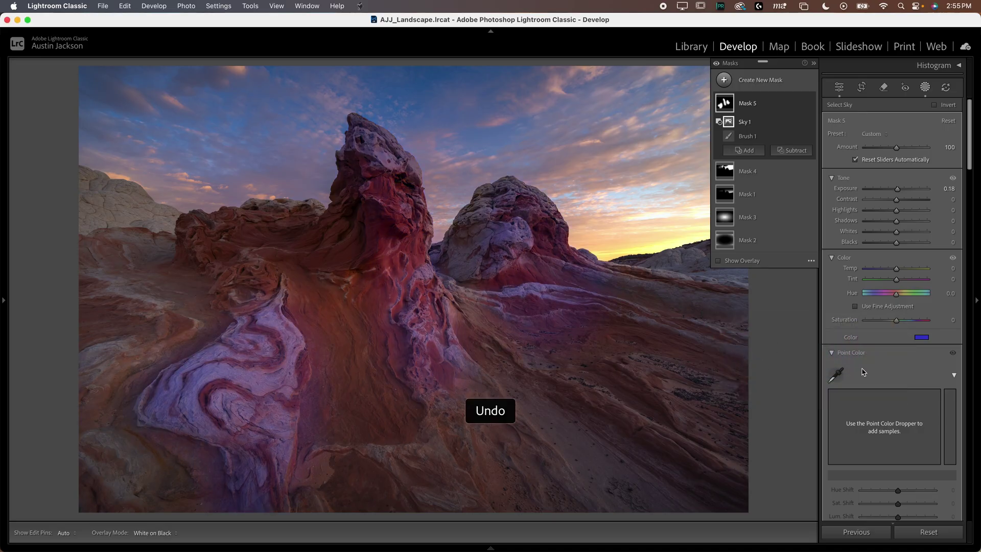
key(super+z)
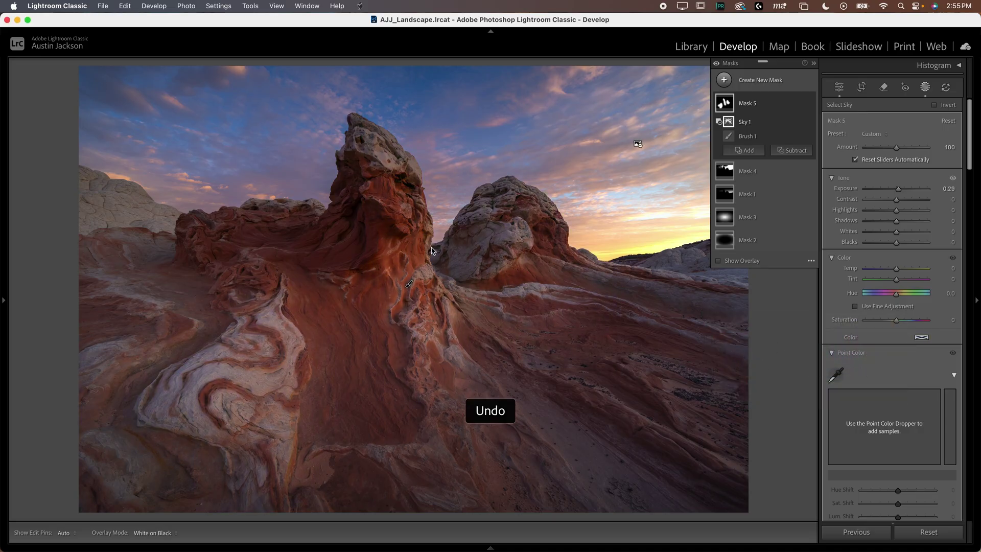
key(super+shift+z)
click(773, 82)
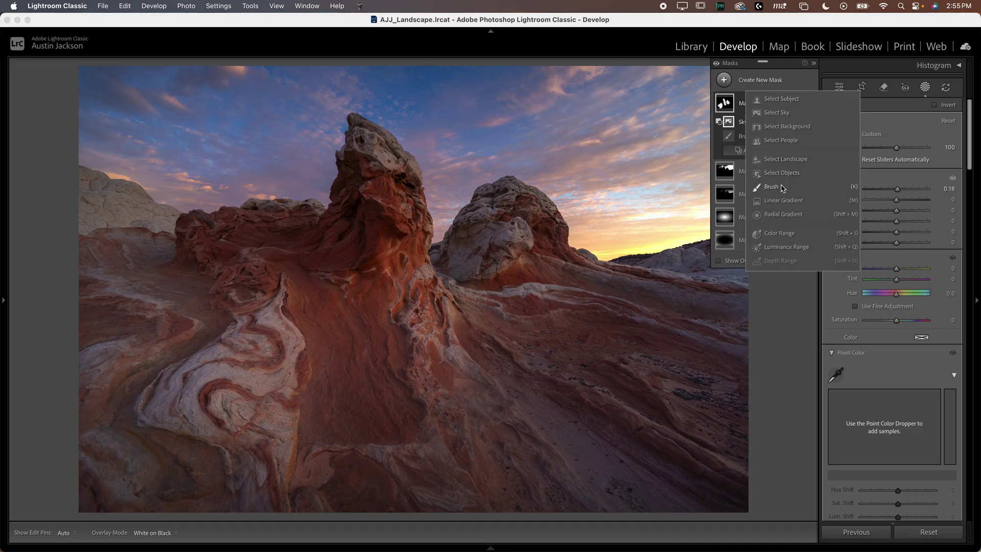
Step: Paint new brush Mask 6 on the rock beside the spire and the right white rock, exposure -0.09
click(782, 188)
mouse_move(350, 218)
mouse_down()
mouse_move(340, 230)
mouse_move(389, 408)
mouse_up()
click(749, 269)
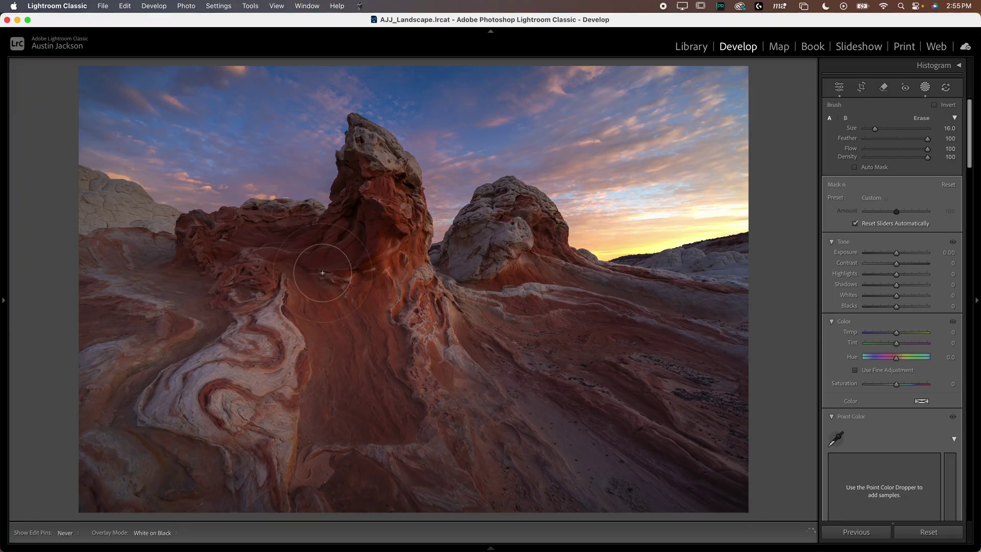
key(h)
mouse_move(482, 245)
mouse_down()
mouse_move(489, 225)
mouse_move(504, 280)
mouse_up()
drag(896, 253, 896, 256)
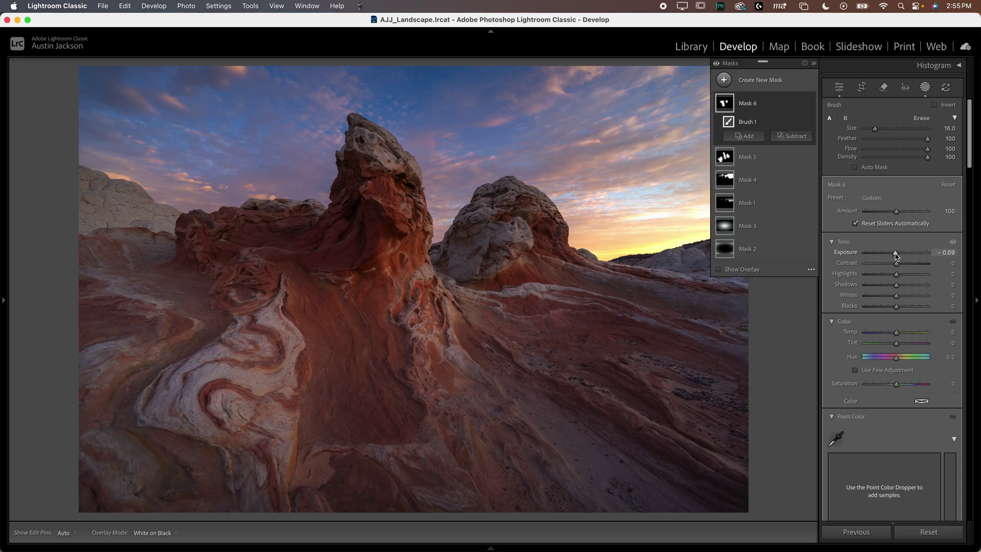
Step: Subtract the sky from Mask 6 and toggle all masks off and on to compare
click(791, 136)
click(803, 173)
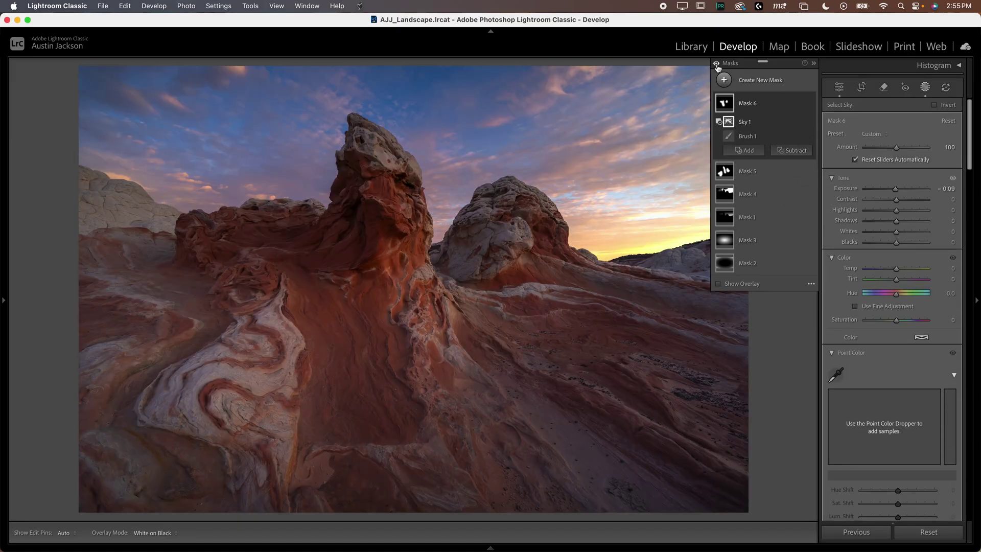
click(716, 63)
click(716, 64)
click(716, 64)
click(716, 64)
Step: Draw radial gradient Mask 7 across the sky glow, limited to the sky via an inverted Sky selection
key(shift+r)
drag(663, 233, 26, 79)
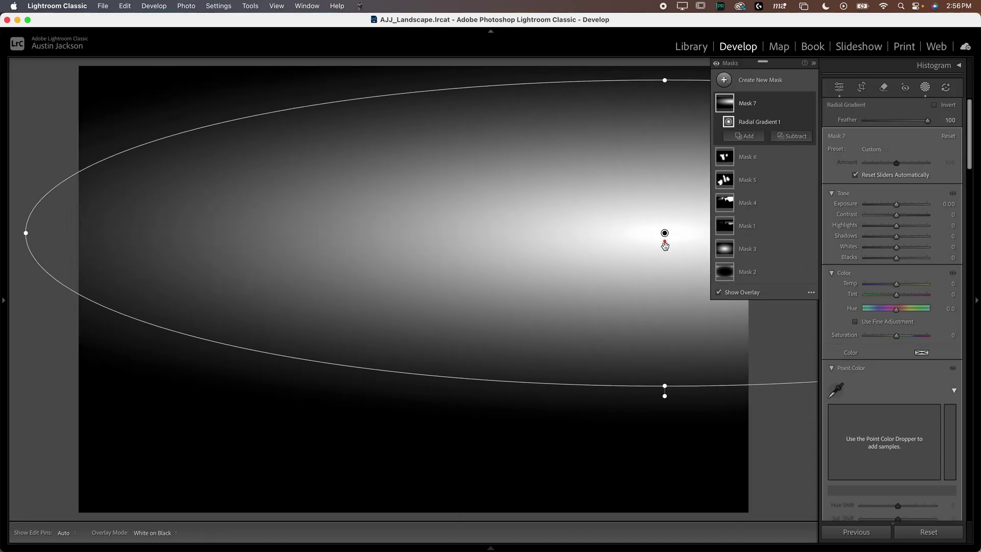
drag(663, 233, 603, 197)
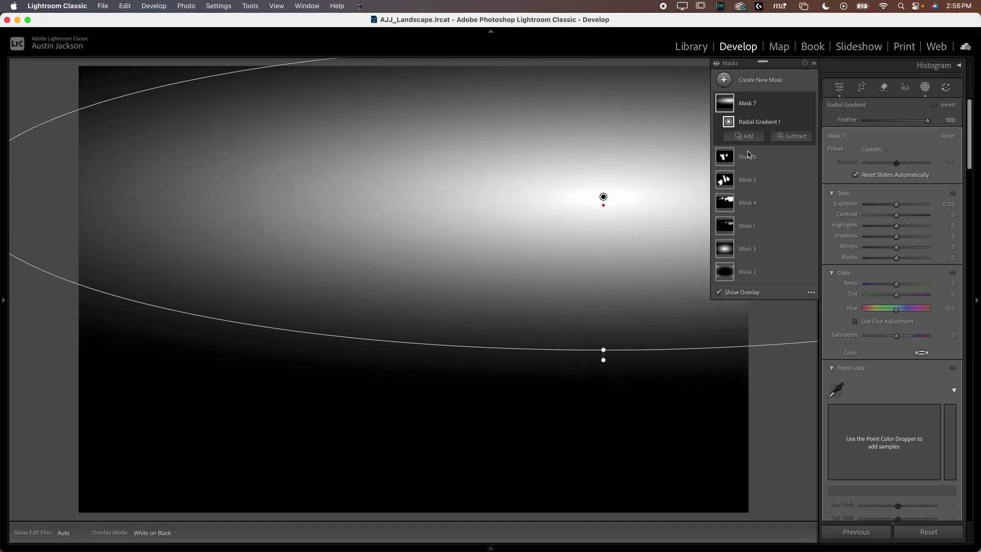
click(794, 137)
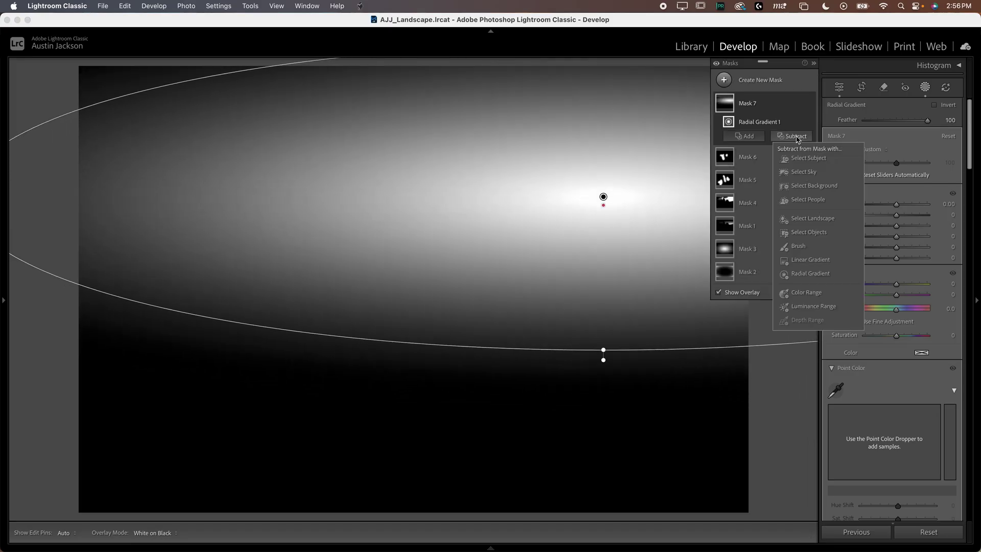
click(804, 171)
click(798, 134)
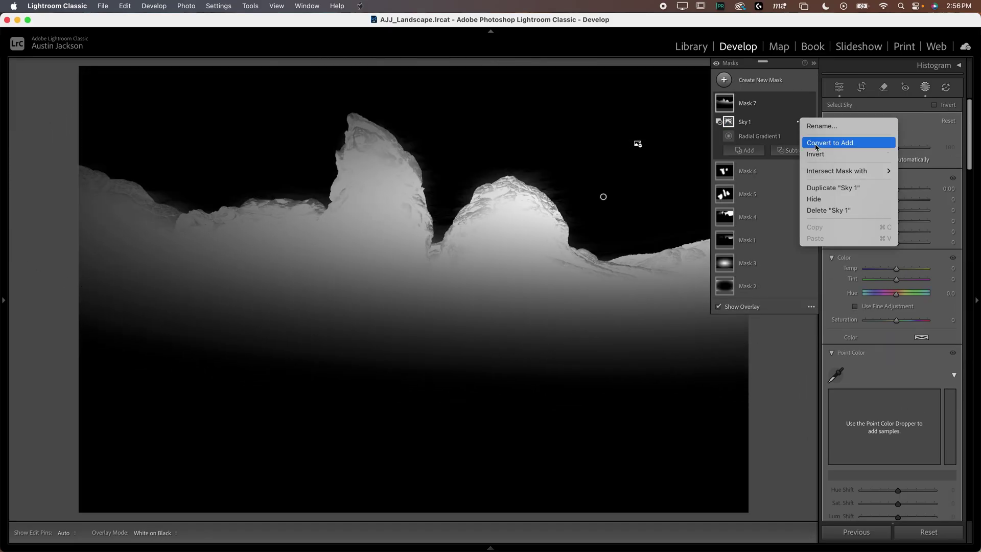
click(817, 153)
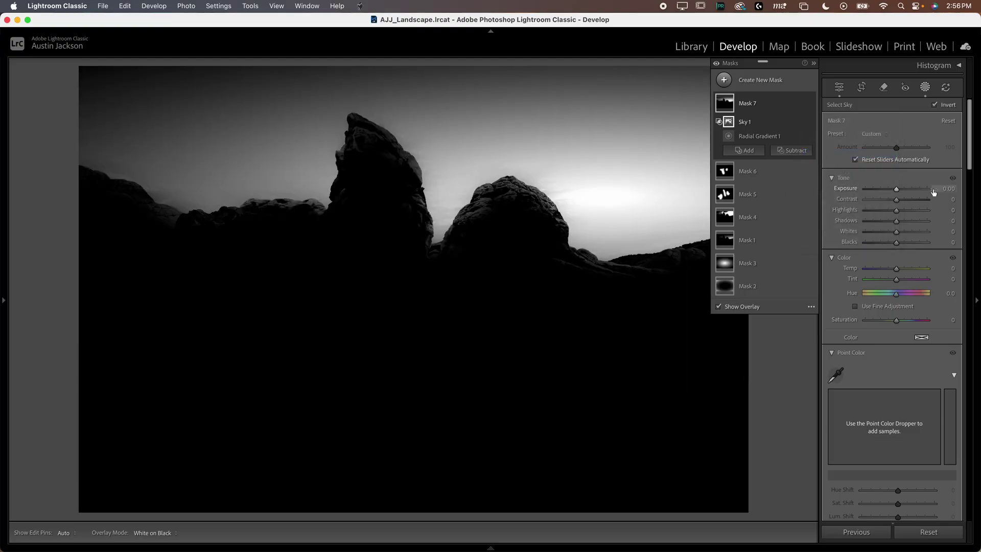
Step: Give Mask 7 a tan hue-34 tint and Contrast 40, then compare it on and off
click(921, 338)
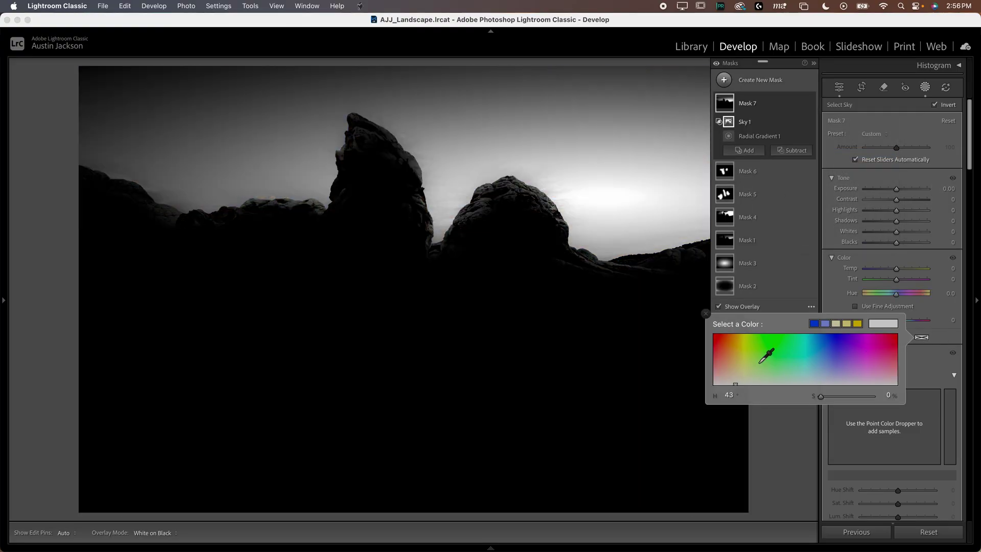
drag(759, 362, 730, 363)
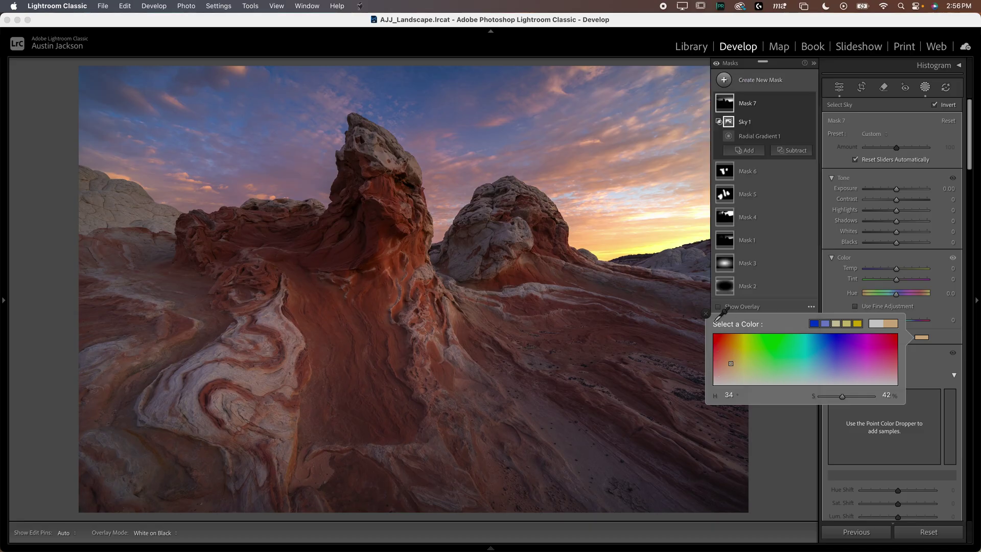
click(705, 313)
drag(915, 203, 908, 204)
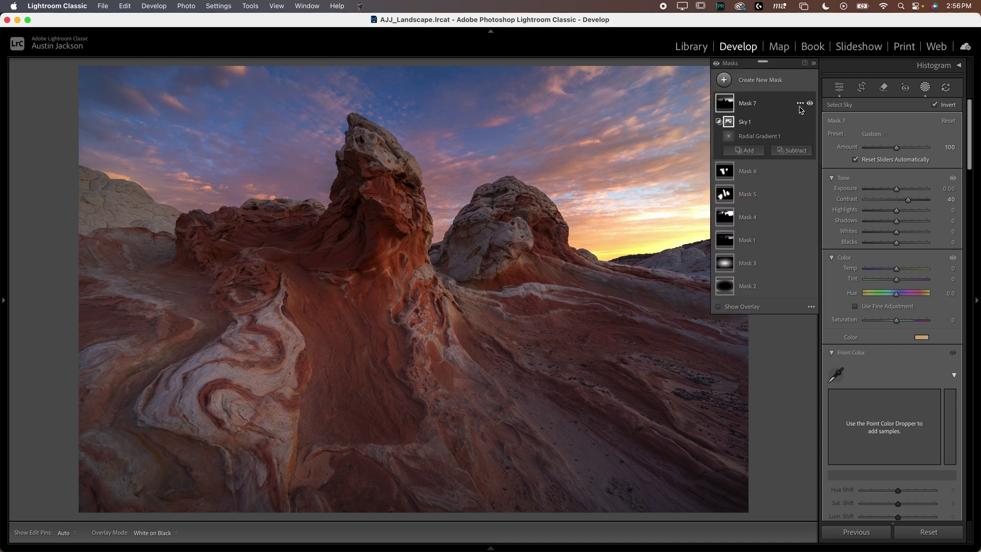
click(810, 105)
click(810, 104)
click(810, 104)
click(810, 104)
click(810, 104)
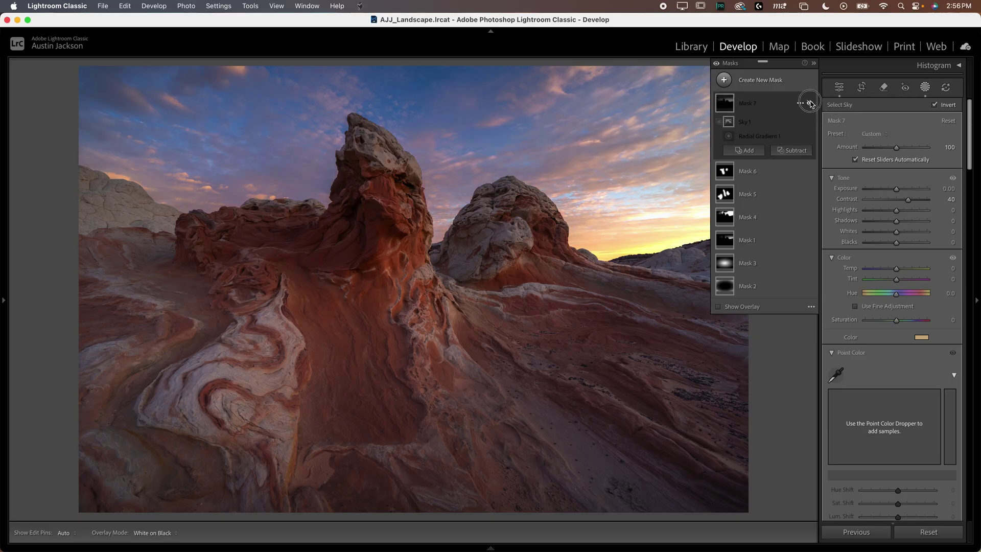
click(810, 104)
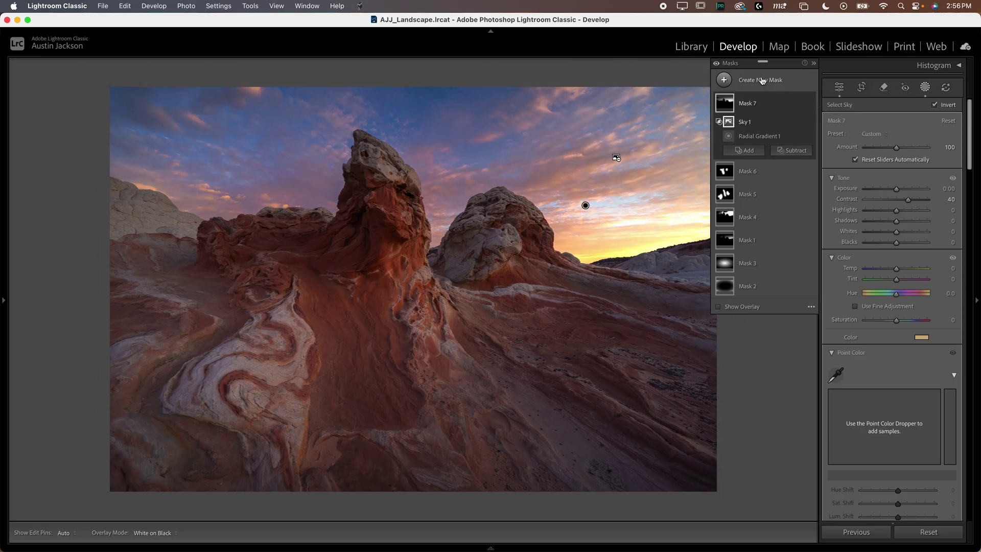
click(716, 63)
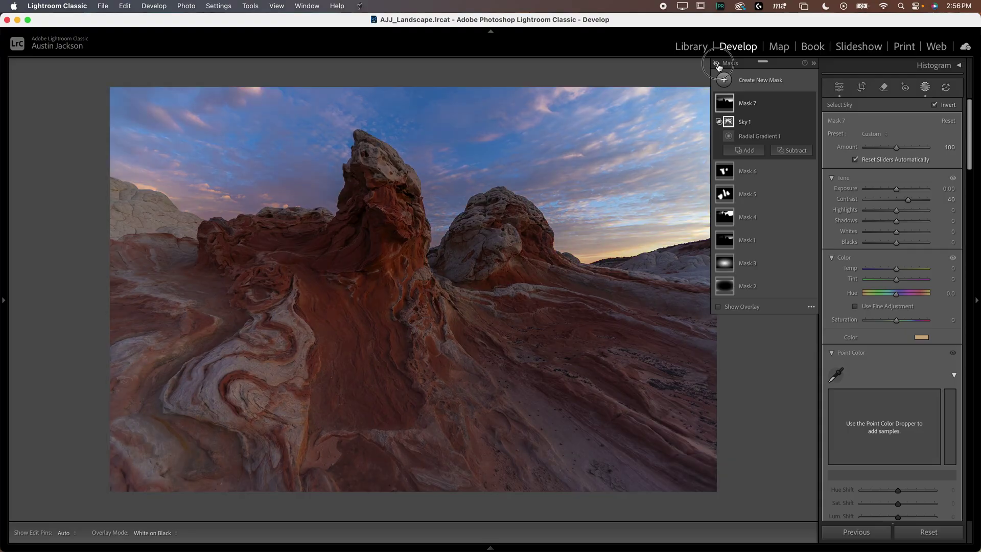
click(716, 64)
click(716, 63)
click(717, 63)
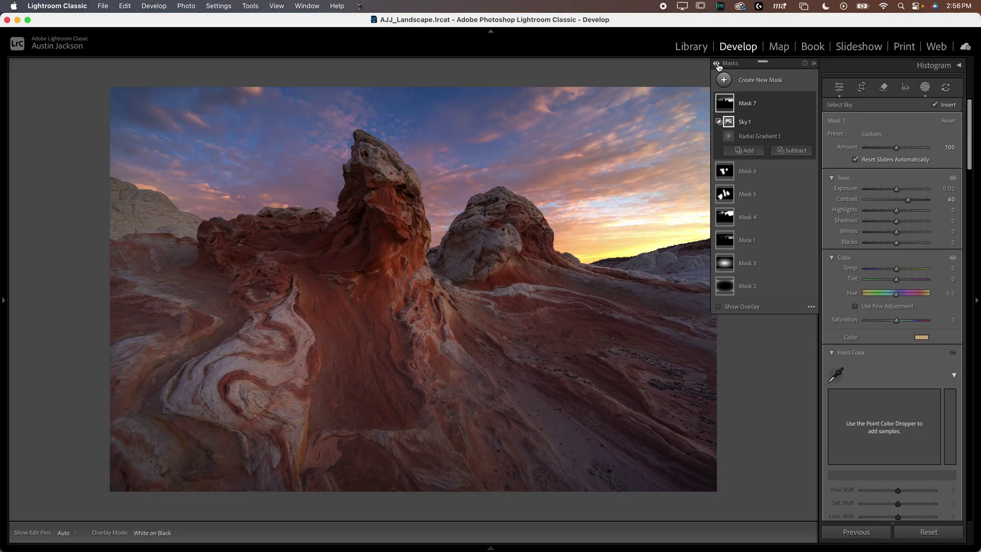